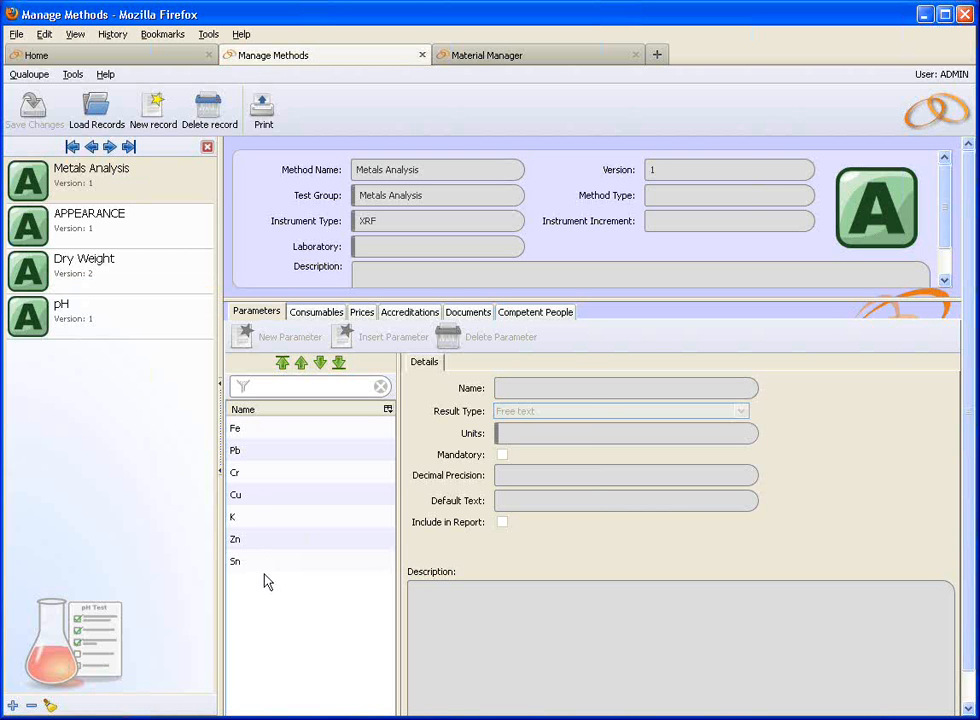
Step: Review the details and limits of the Fe parameter in the Metals Analysis method
{"action": "left_click", "coordinate": [279, 430]}
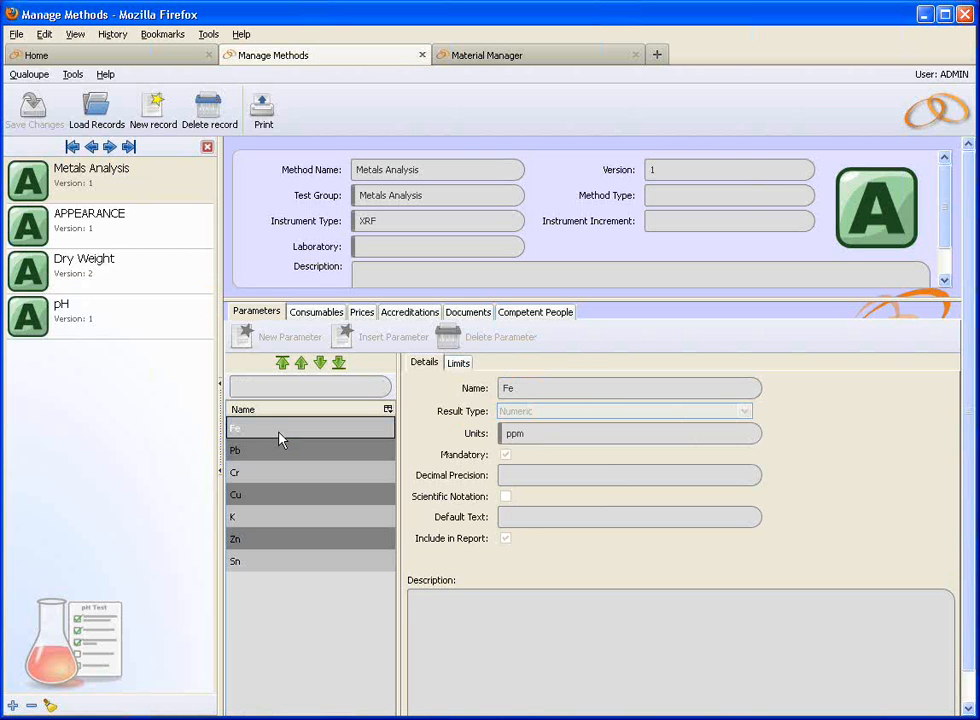
{"action": "left_click", "coordinate": [457, 365]}
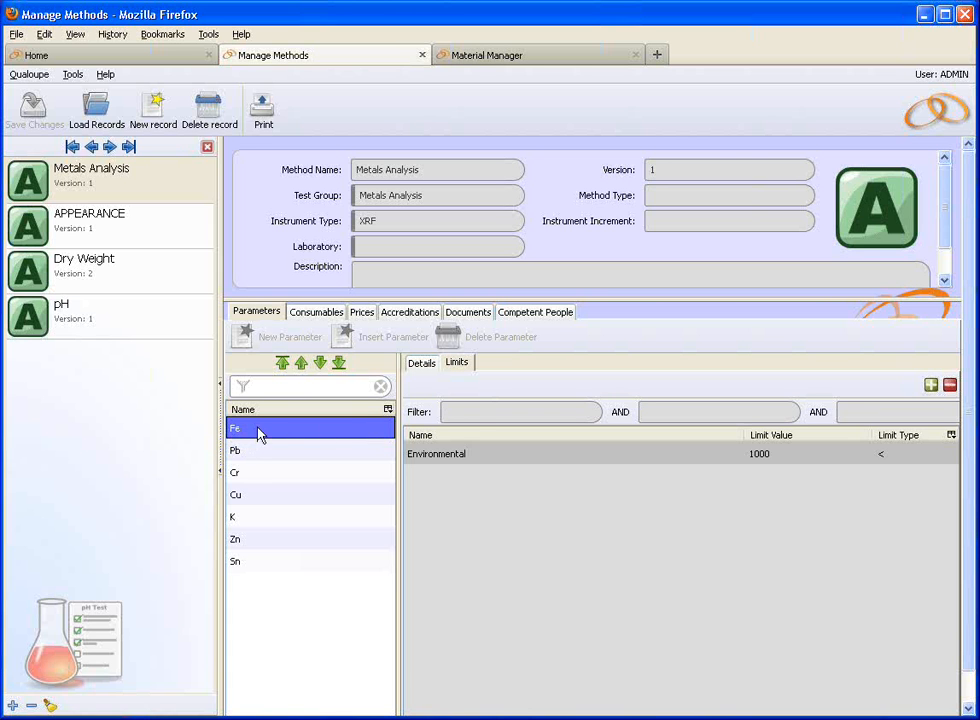
{"action": "left_click", "coordinate": [422, 363]}
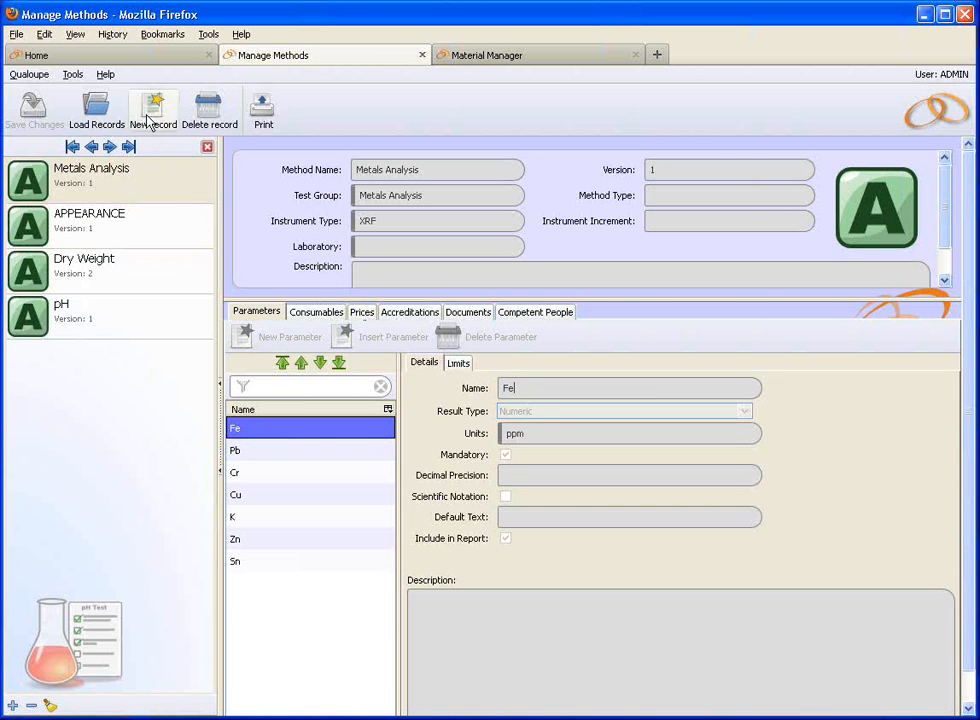
Step: Duplicate the Metals Analysis method, name the copy Metals II and save it
{"action": "left_click", "coordinate": [29, 74]}
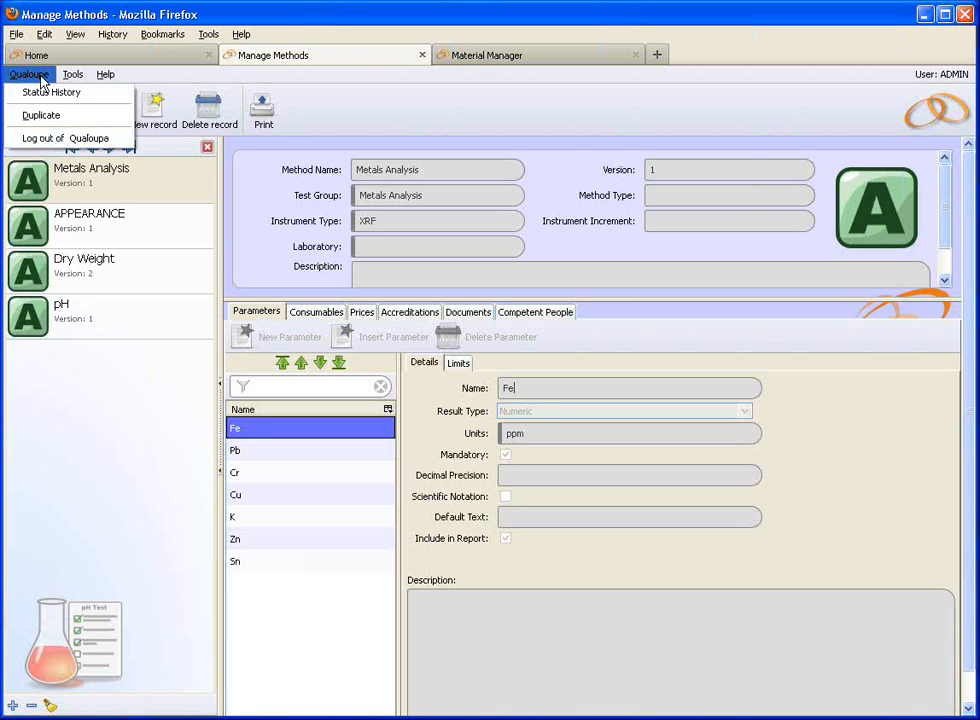
{"action": "left_click", "coordinate": [66, 118]}
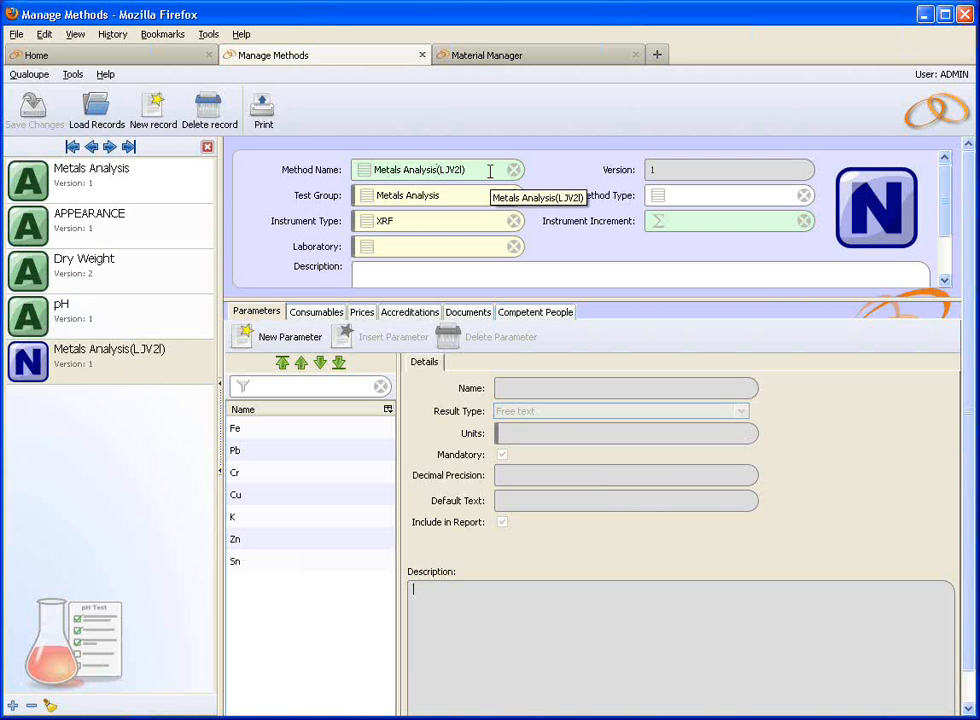
{"action": "left_click_drag", "start_coordinate": [490, 172], "coordinate": [372, 172]}
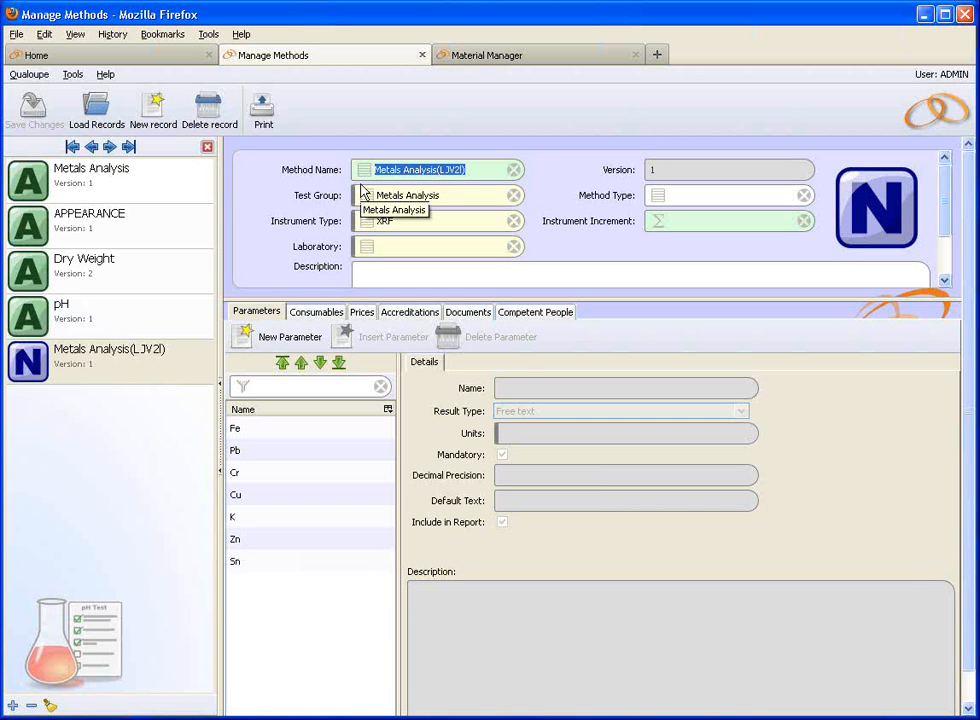
{"action": "type", "text": "Me"}
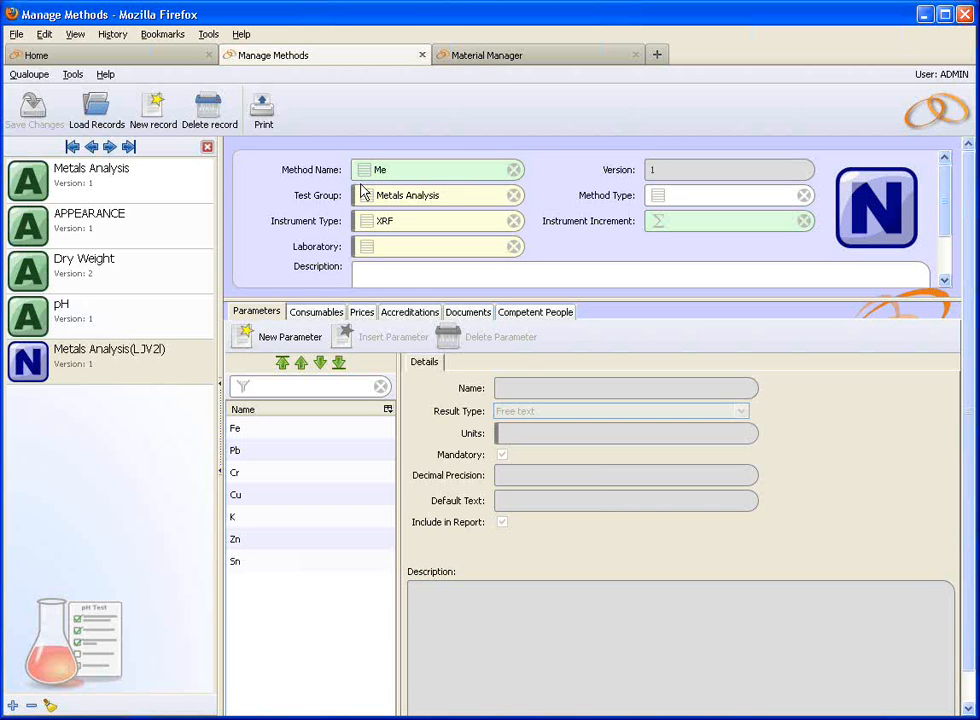
{"action": "type", "text": "tals"}
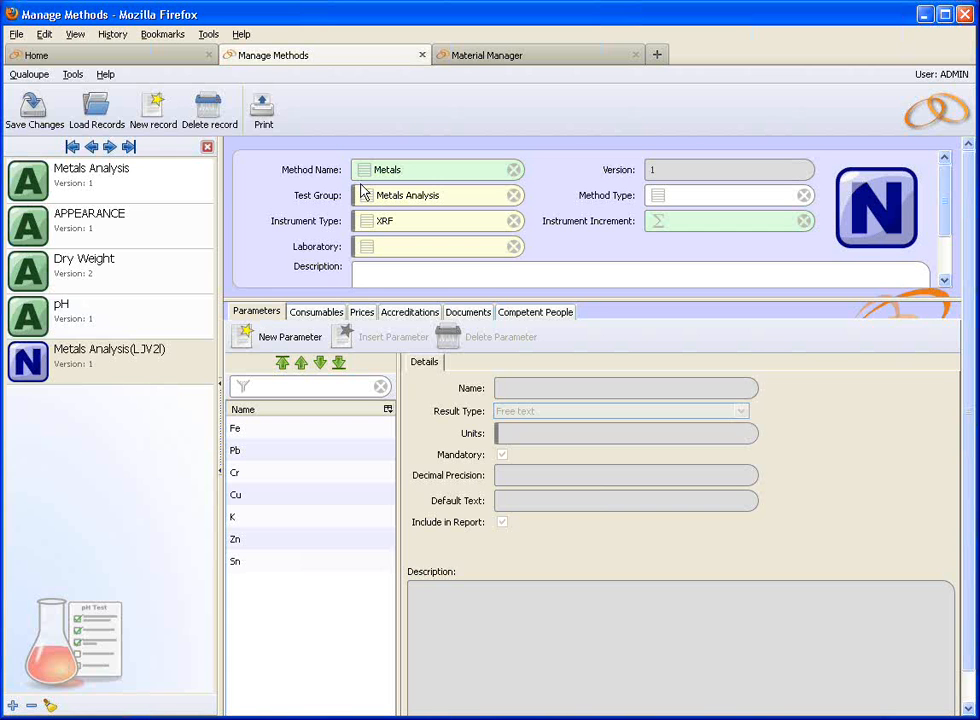
{"action": "type", "text": " II"}
{"action": "left_click", "coordinate": [33, 112]}
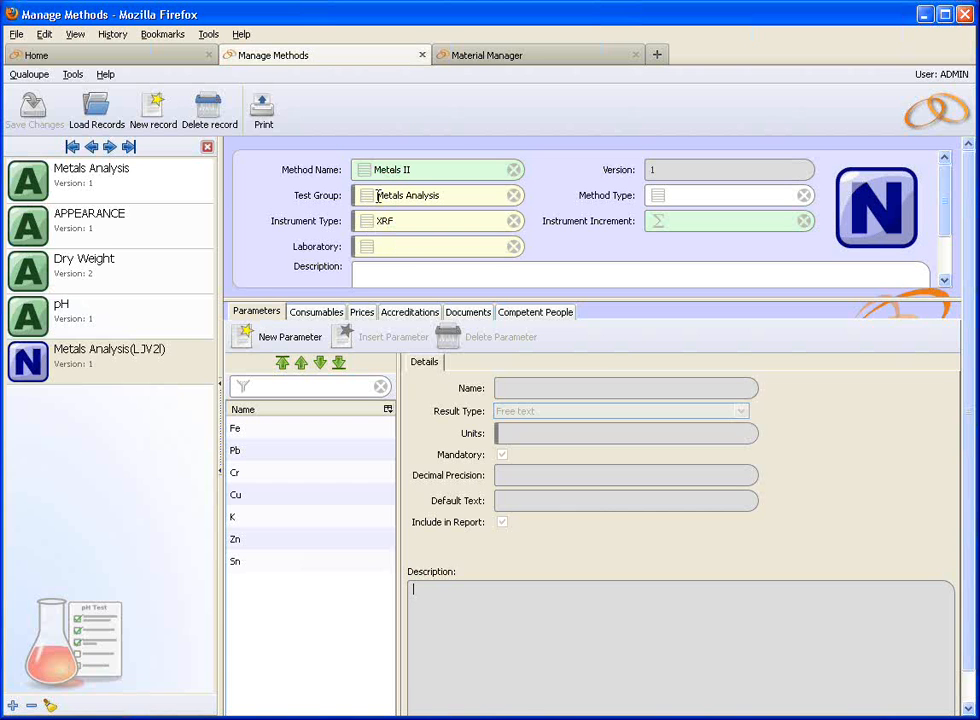
{"action": "left_click_drag", "start_coordinate": [443, 194], "coordinate": [364, 197]}
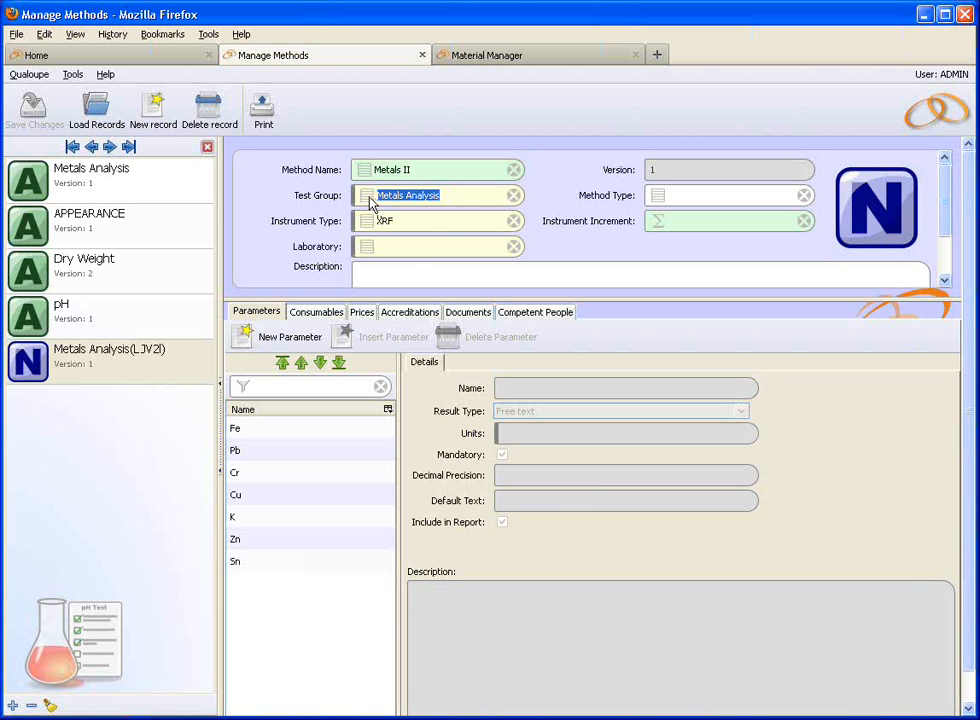
{"action": "left_click", "coordinate": [370, 199]}
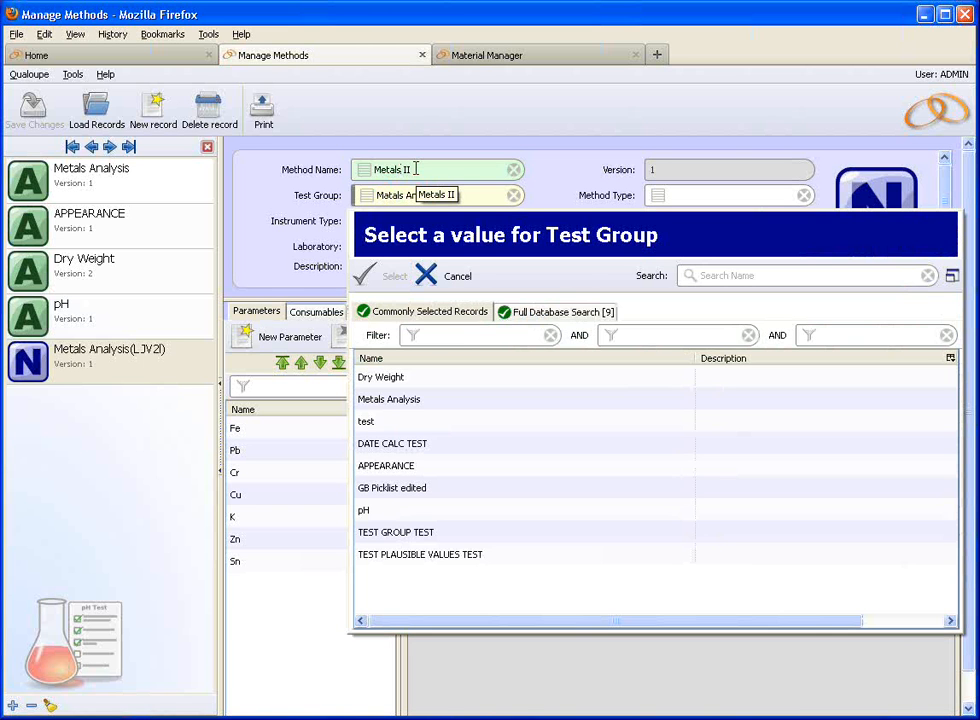
{"action": "left_click", "coordinate": [449, 278]}
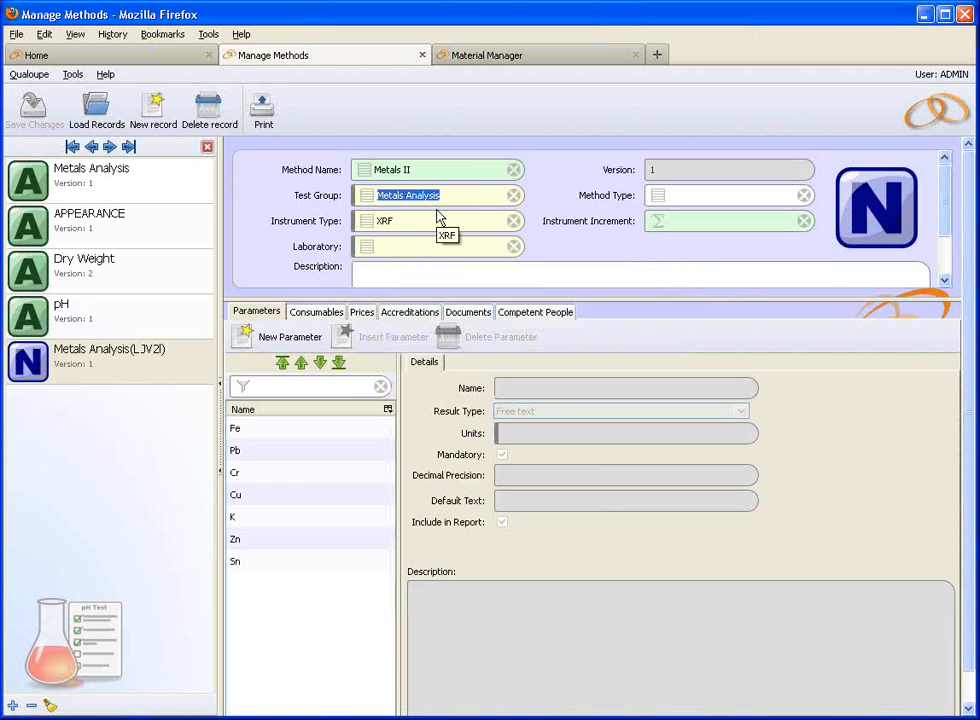
Step: Set the Environmental limit value of the Fe parameter in Metals II to 800 and save the method
{"action": "left_click", "coordinate": [258, 430]}
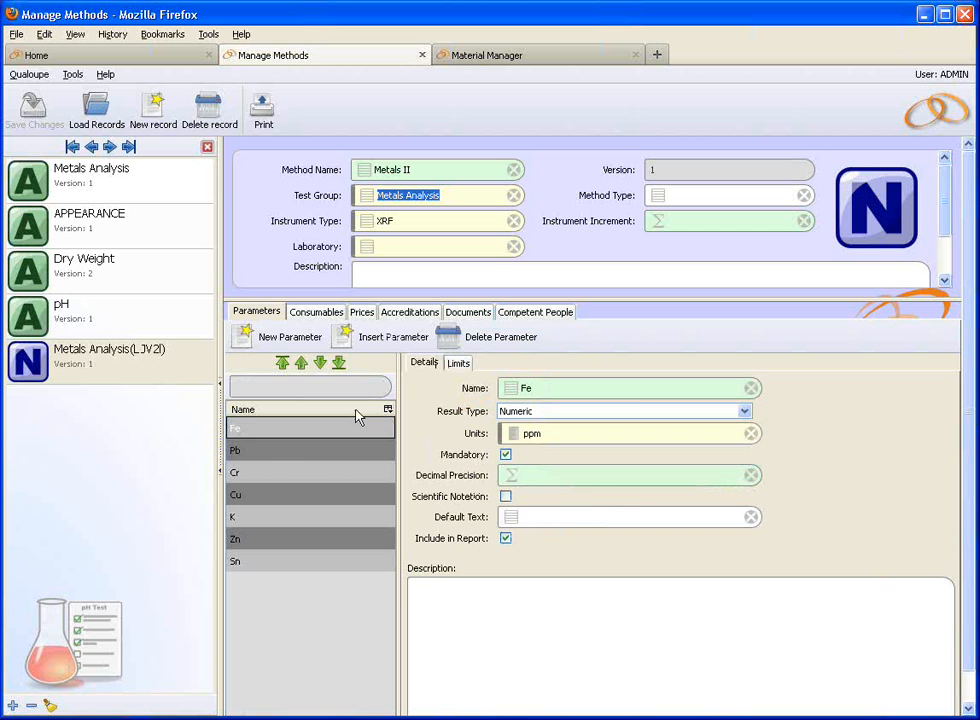
{"action": "left_click", "coordinate": [458, 366]}
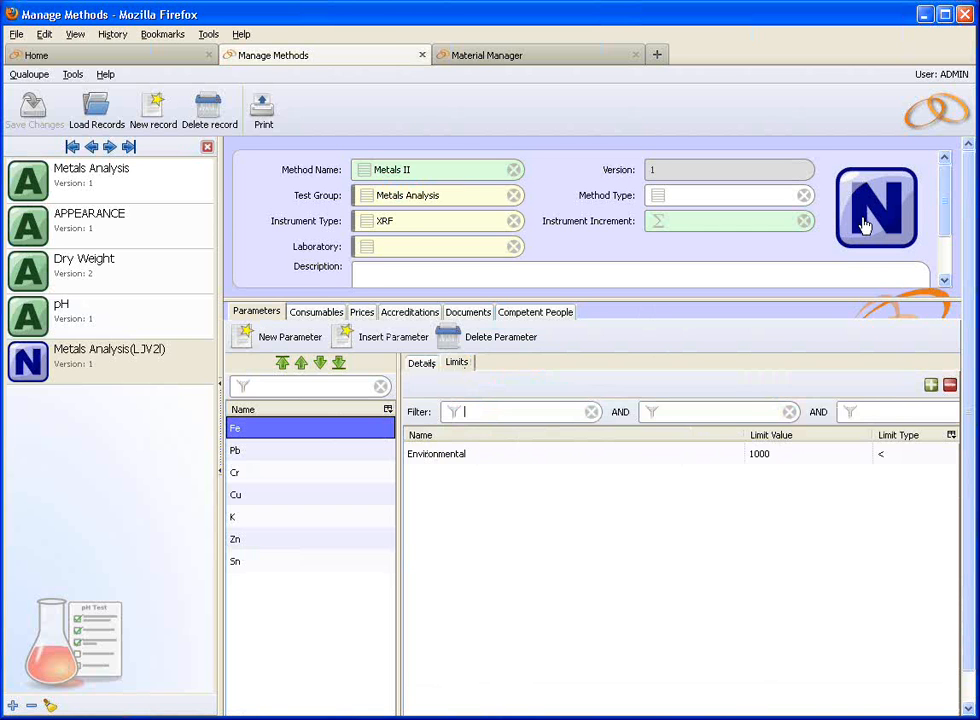
{"action": "left_click", "coordinate": [735, 458]}
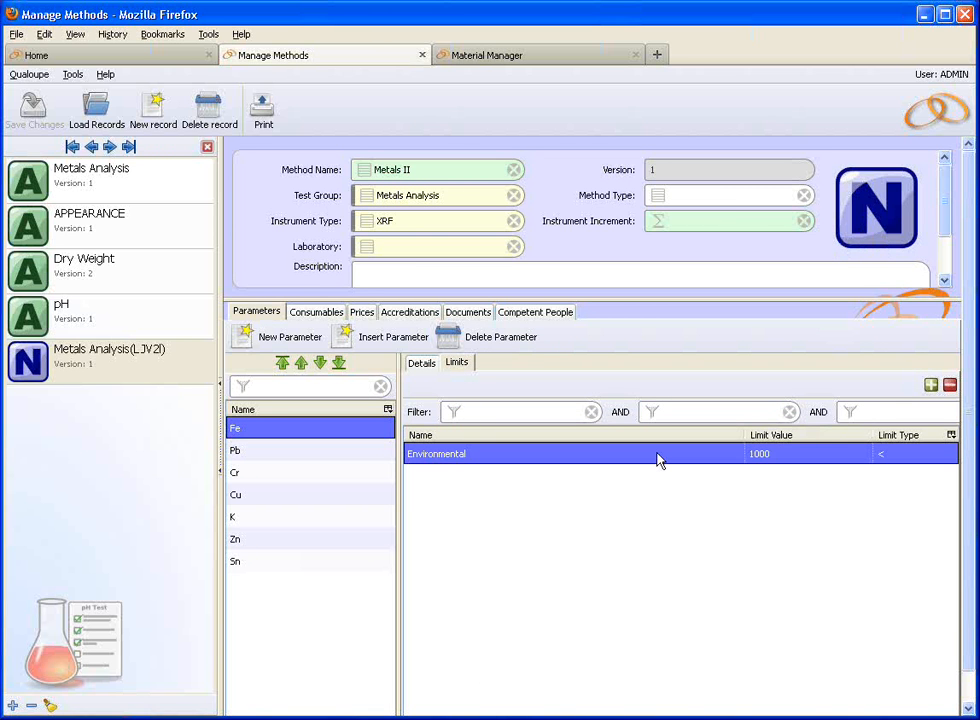
{"action": "double_click", "coordinate": [658, 459]}
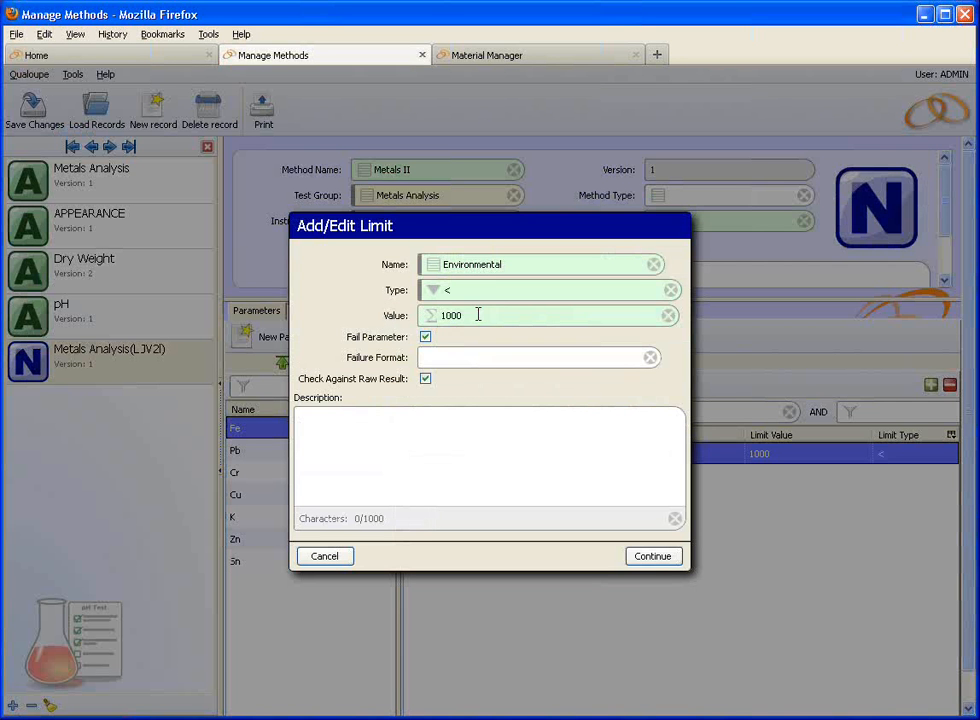
{"action": "type", "text": "800"}
{"action": "left_click", "coordinate": [652, 556]}
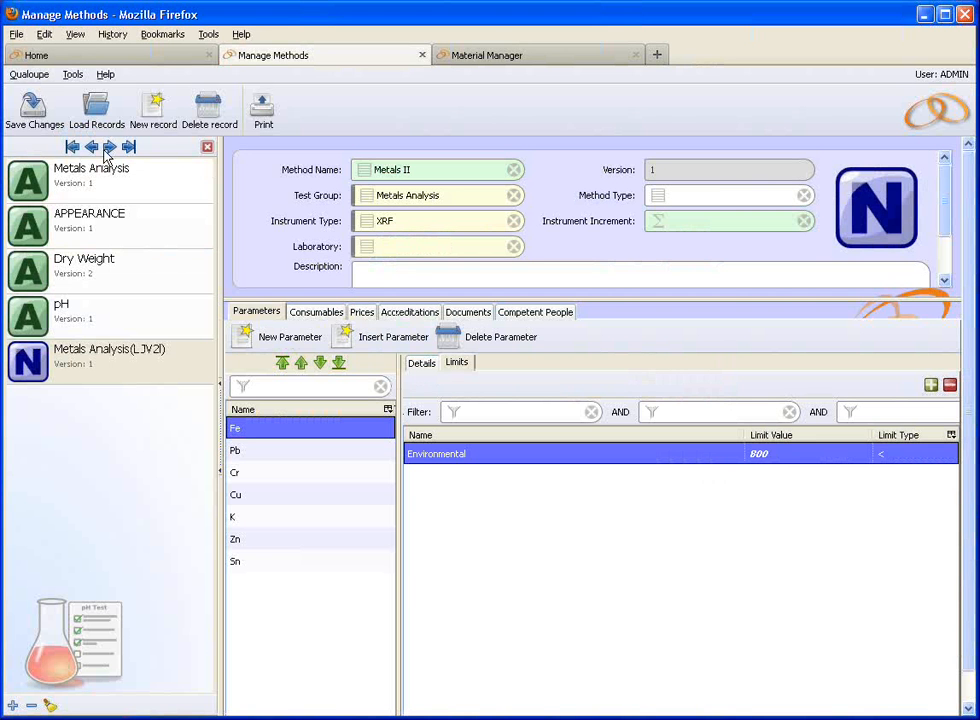
{"action": "left_click", "coordinate": [37, 113]}
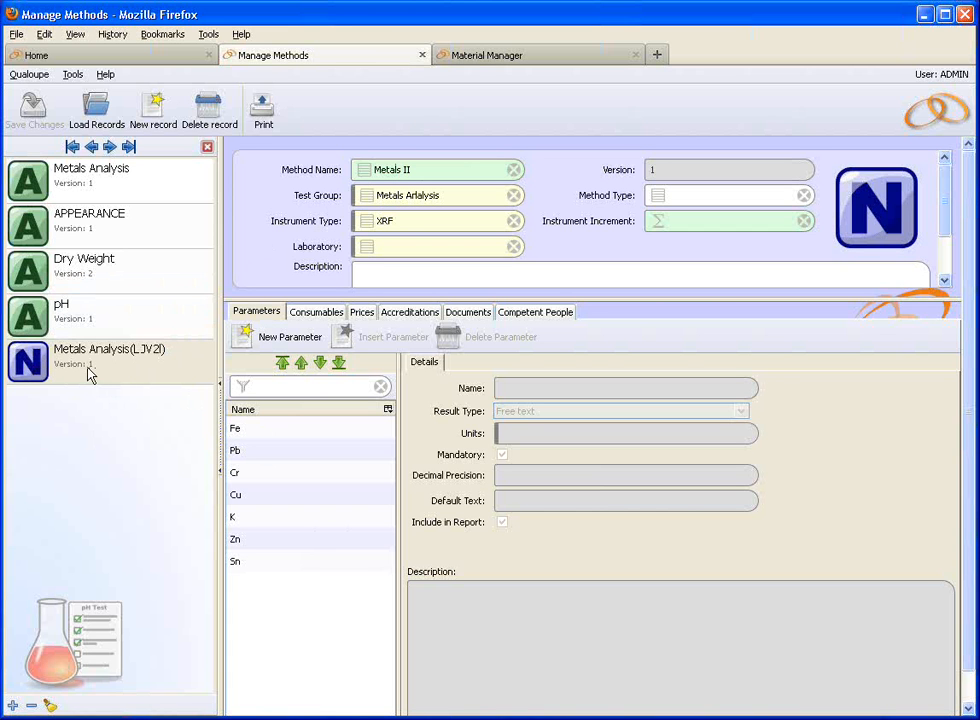
Step: Add Metals II to the selection of records to load, load them and open the Metals II method
{"action": "left_click", "coordinate": [95, 106]}
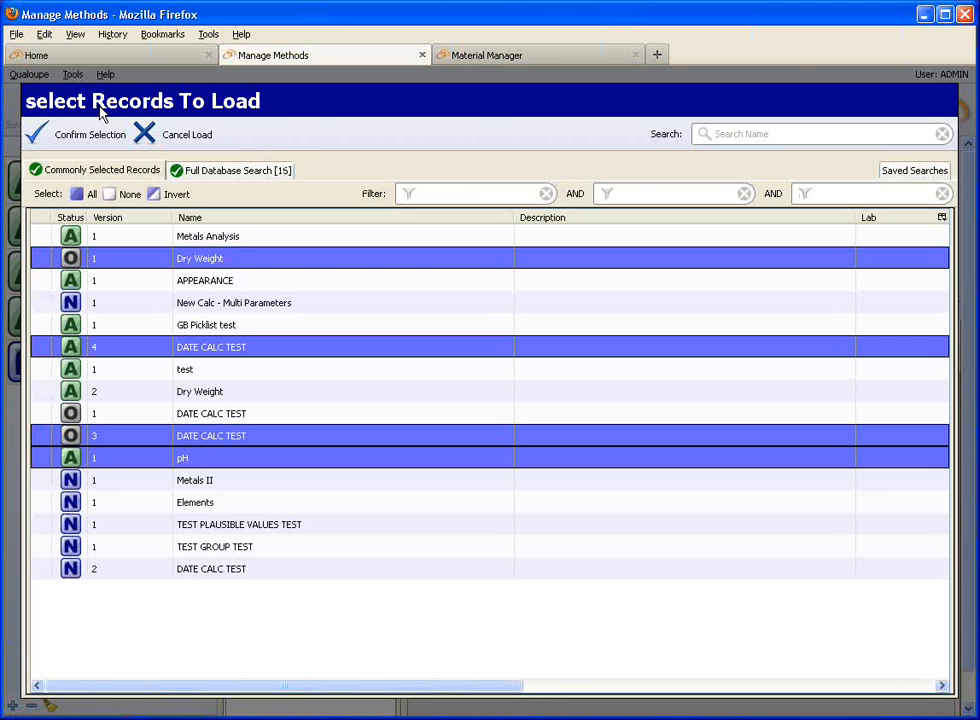
{"action": "left_click", "coordinate": [118, 490]}
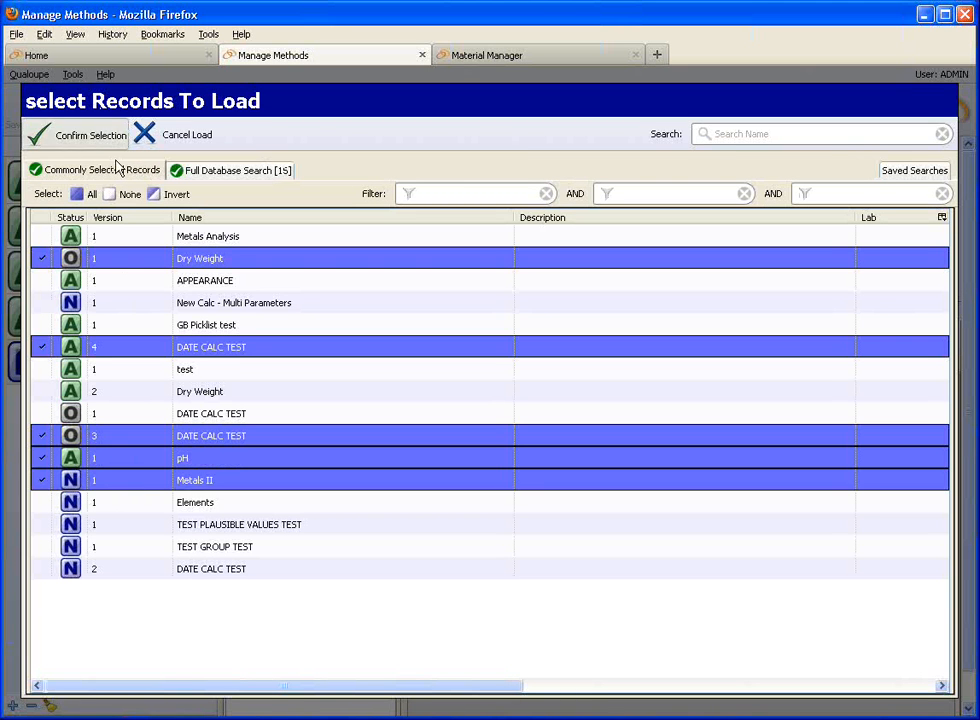
{"action": "left_click", "coordinate": [90, 134]}
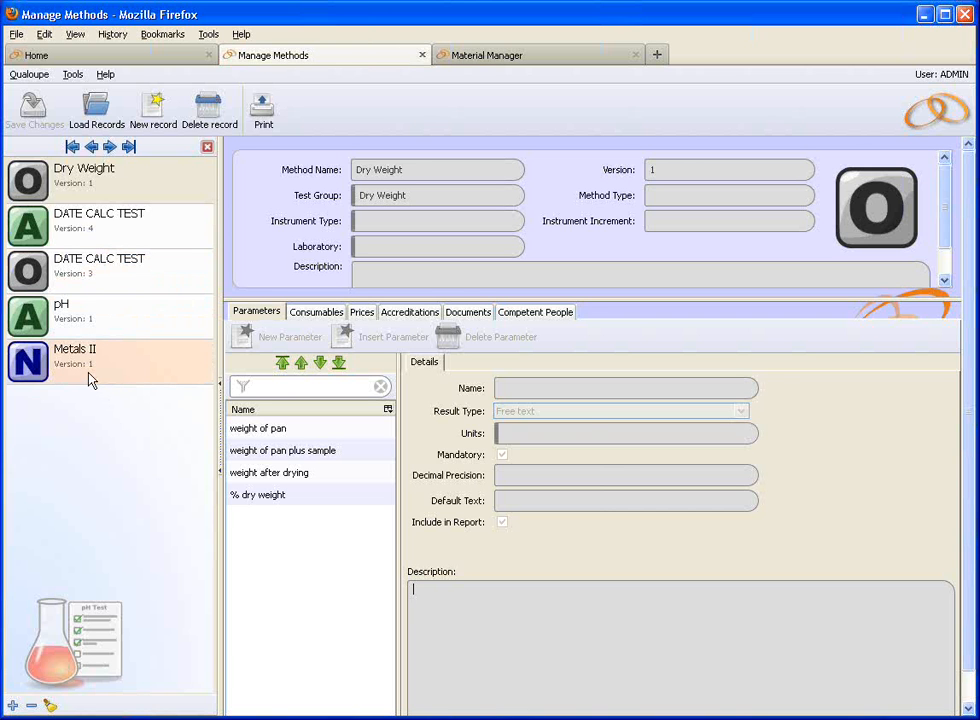
{"action": "left_click", "coordinate": [90, 378]}
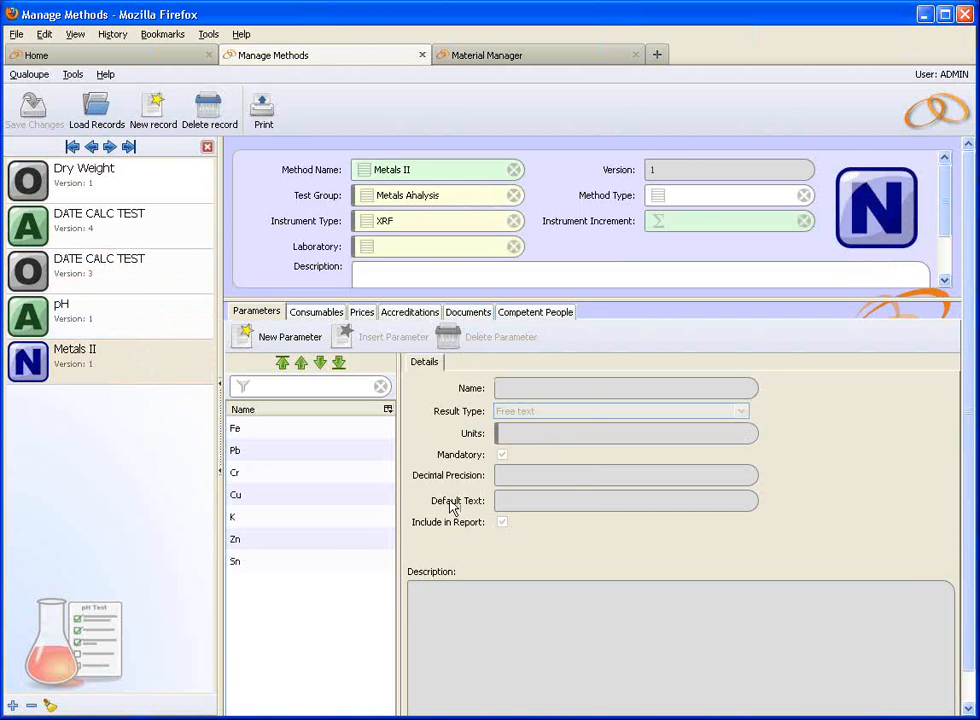
Step: Change the status of the Metals II method to Approved and save it
{"action": "left_click", "coordinate": [900, 208]}
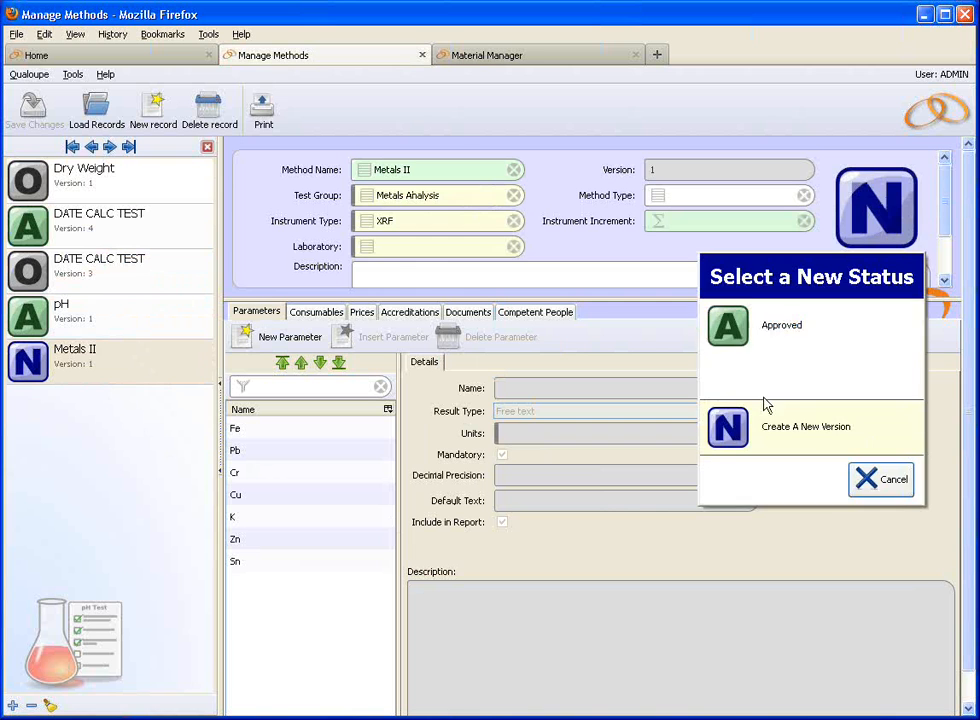
{"action": "left_click", "coordinate": [786, 324]}
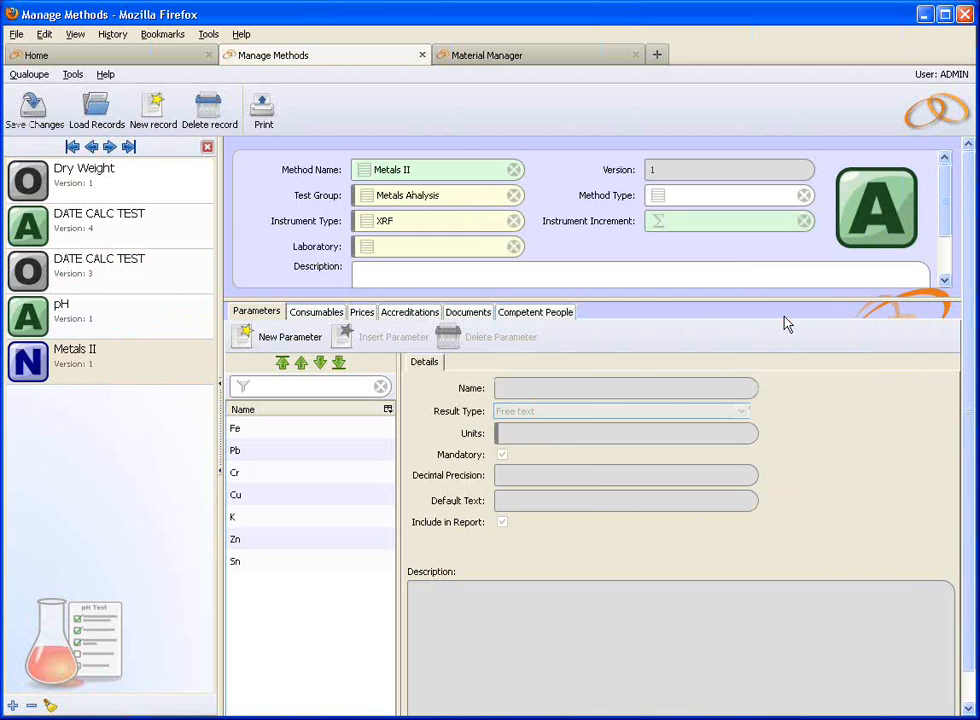
{"action": "left_click", "coordinate": [33, 117]}
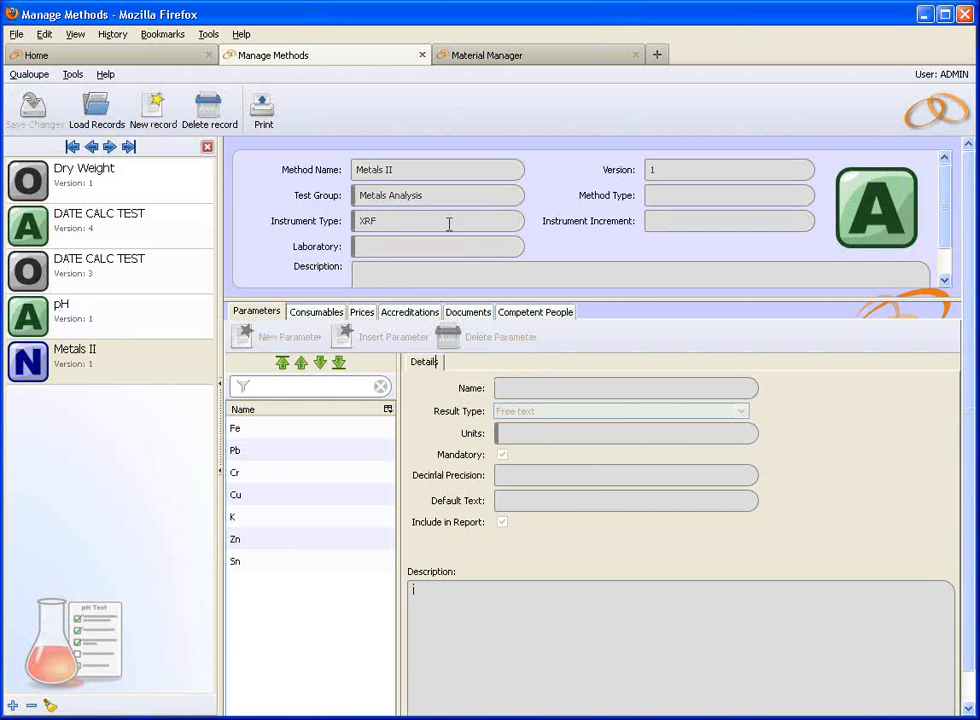
Step: In Material Manager, examine the Environmental material's specifications and the Metals Analysis test parameters under Inlet Water
{"action": "left_click", "coordinate": [567, 59]}
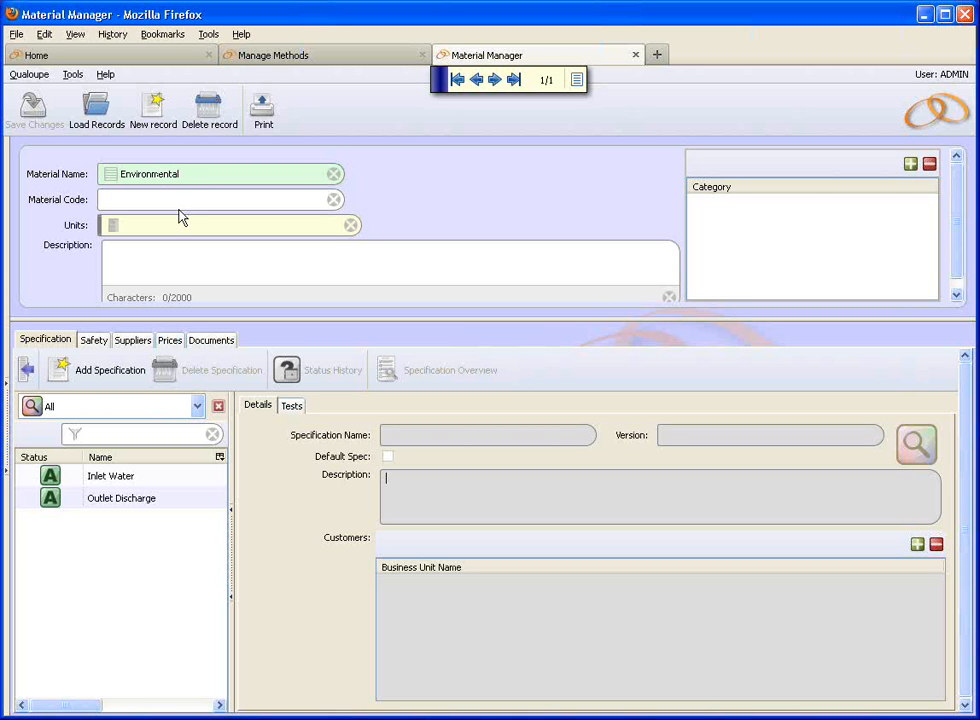
{"action": "left_click", "coordinate": [104, 478]}
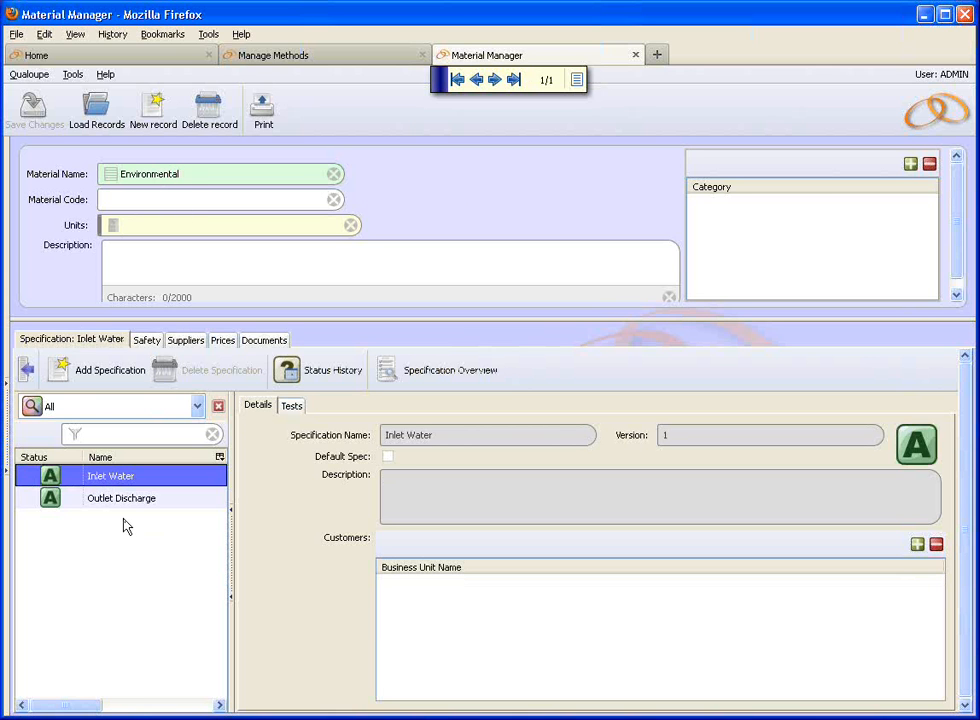
{"action": "left_click", "coordinate": [124, 507]}
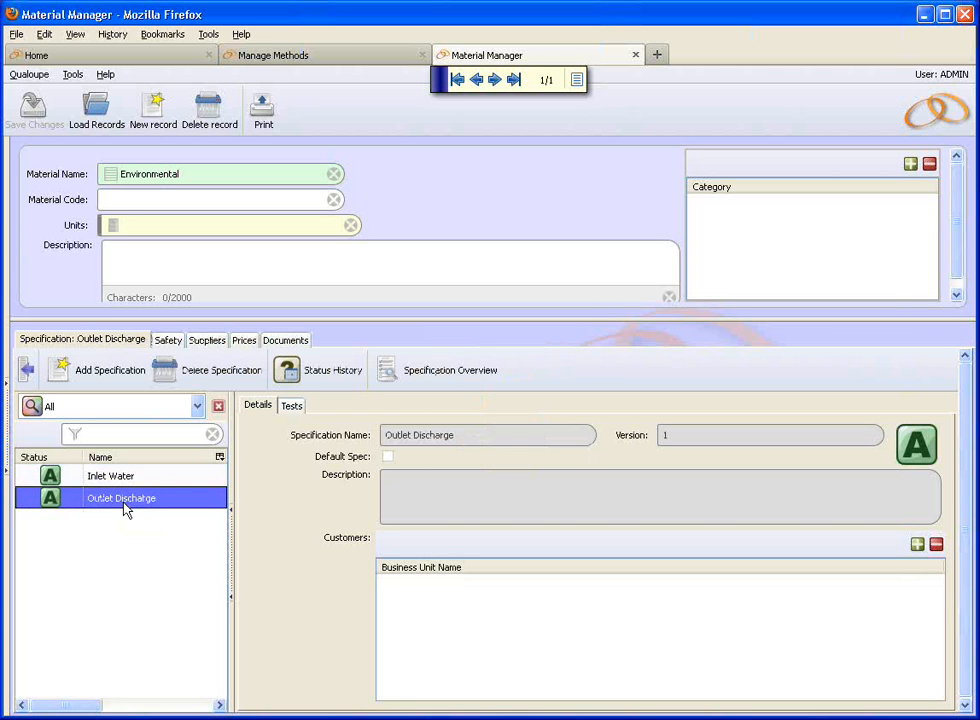
{"action": "left_click", "coordinate": [118, 479]}
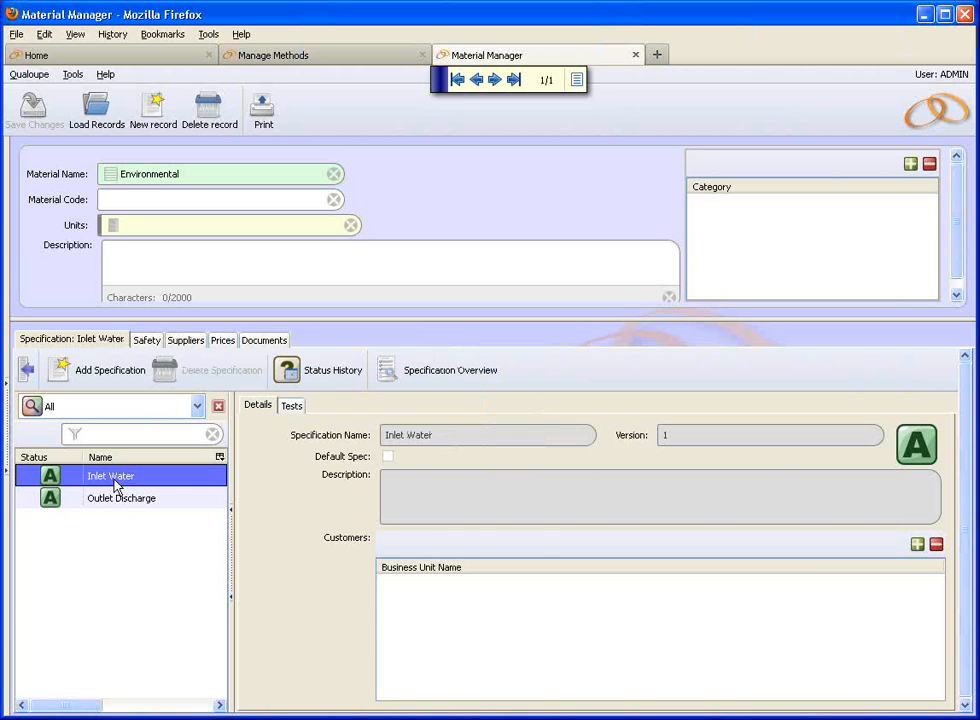
{"action": "left_click", "coordinate": [291, 406]}
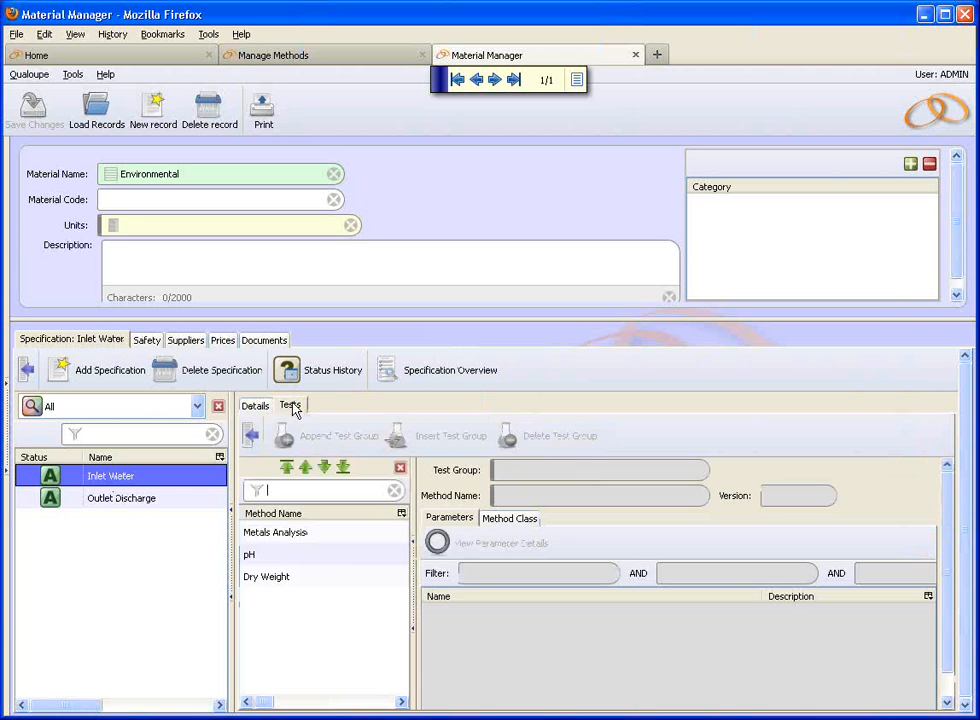
{"action": "left_click", "coordinate": [298, 540]}
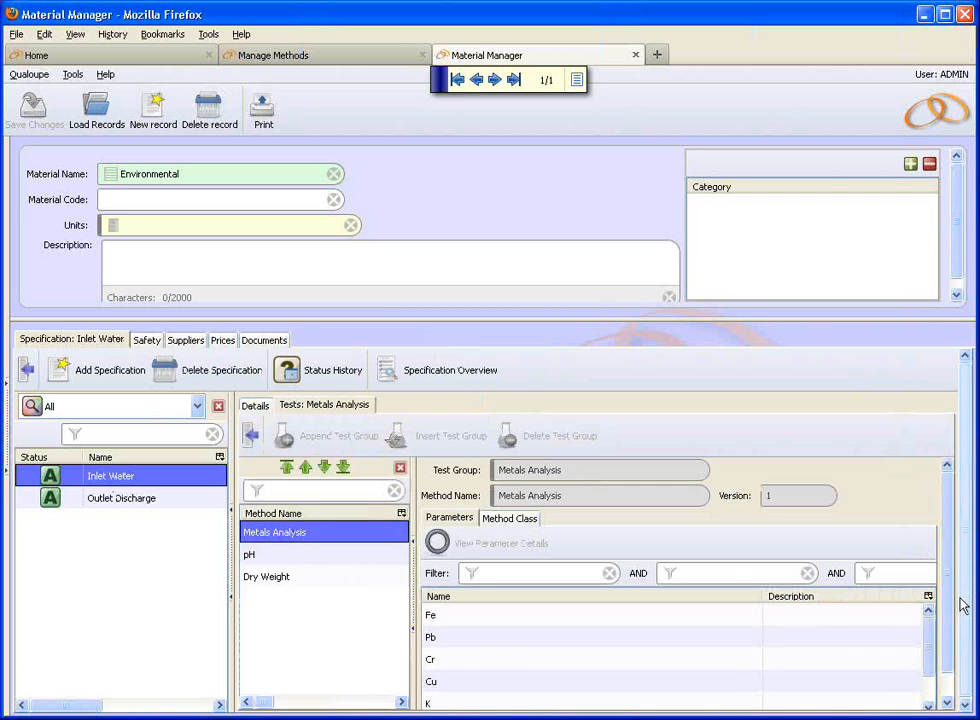
{"action": "scroll", "coordinate": [940, 626], "scroll_direction": "down", "scroll_amount": 1}
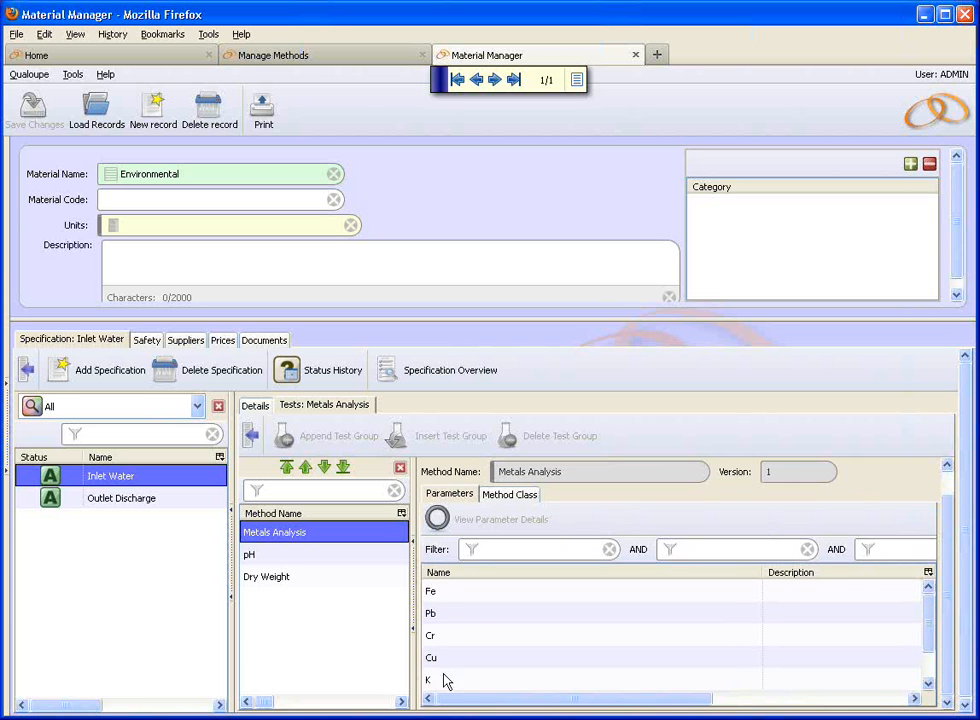
{"action": "left_click", "coordinate": [928, 631]}
{"action": "left_click_drag", "start_coordinate": [928, 631], "coordinate": [925, 669]}
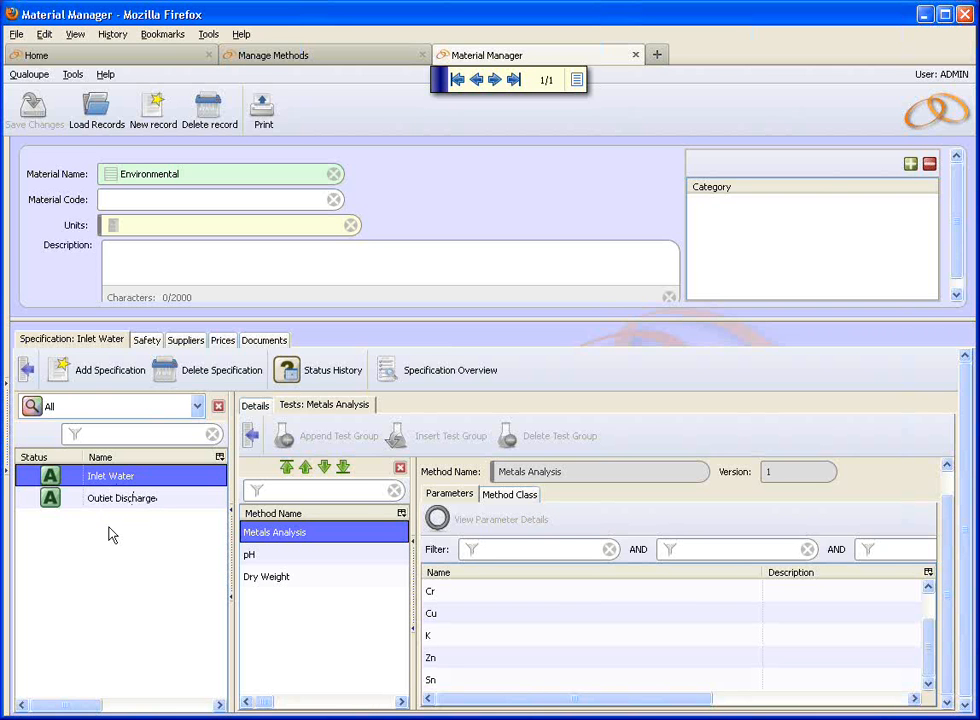
Step: Duplicate the Inlet Water specification of the Environmental material
{"action": "left_click", "coordinate": [30, 75]}
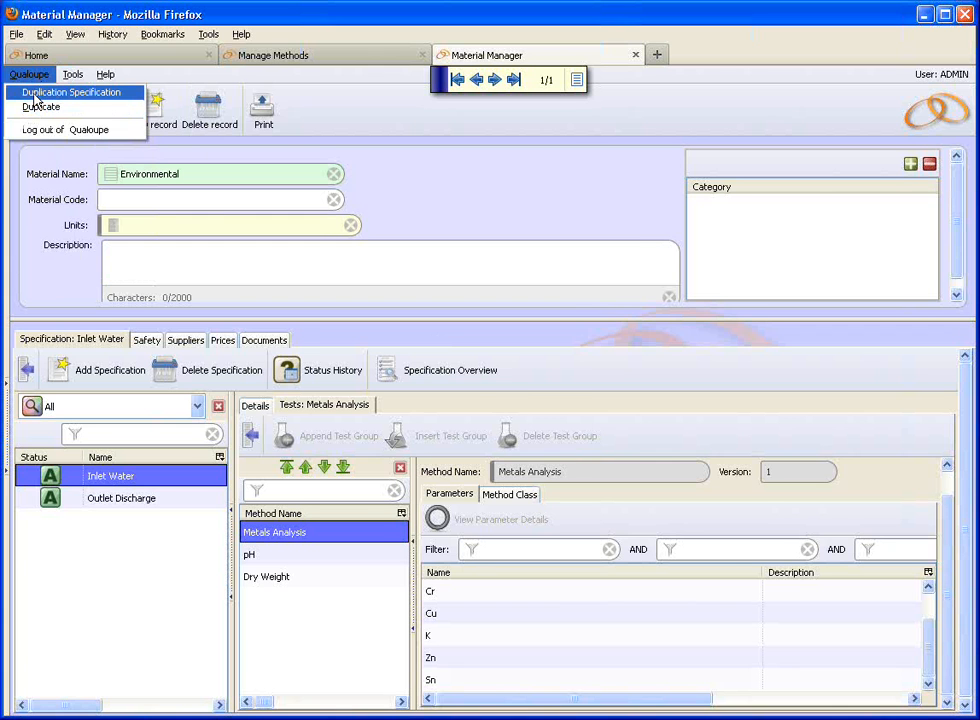
{"action": "left_click", "coordinate": [37, 93]}
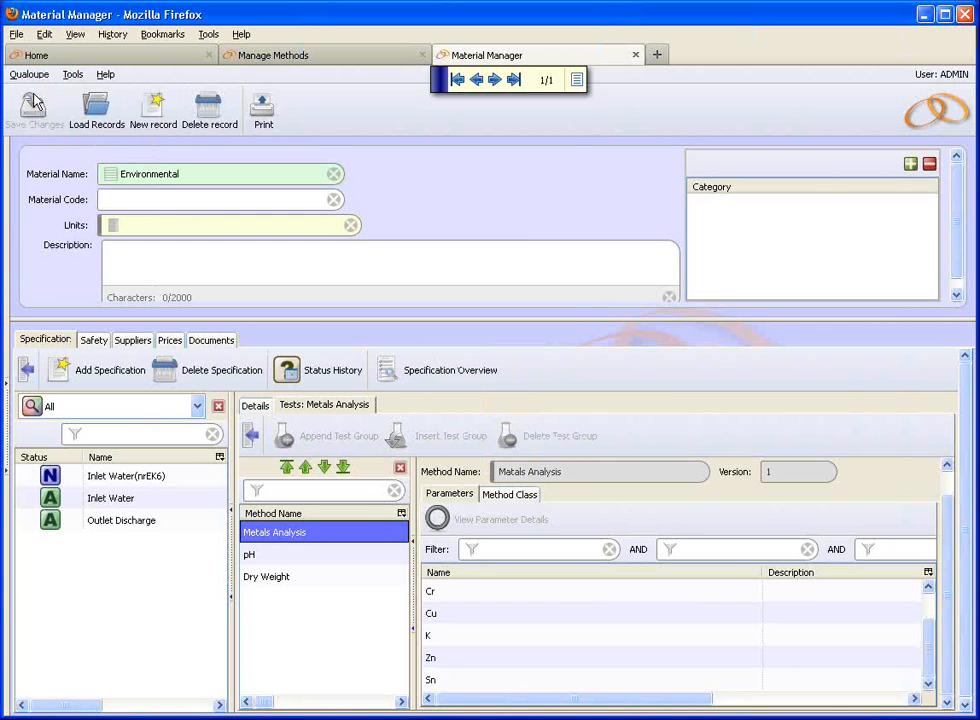
Step: Rename the duplicated Inlet Water specification as Process Flow and save the change
{"action": "left_click", "coordinate": [115, 503]}
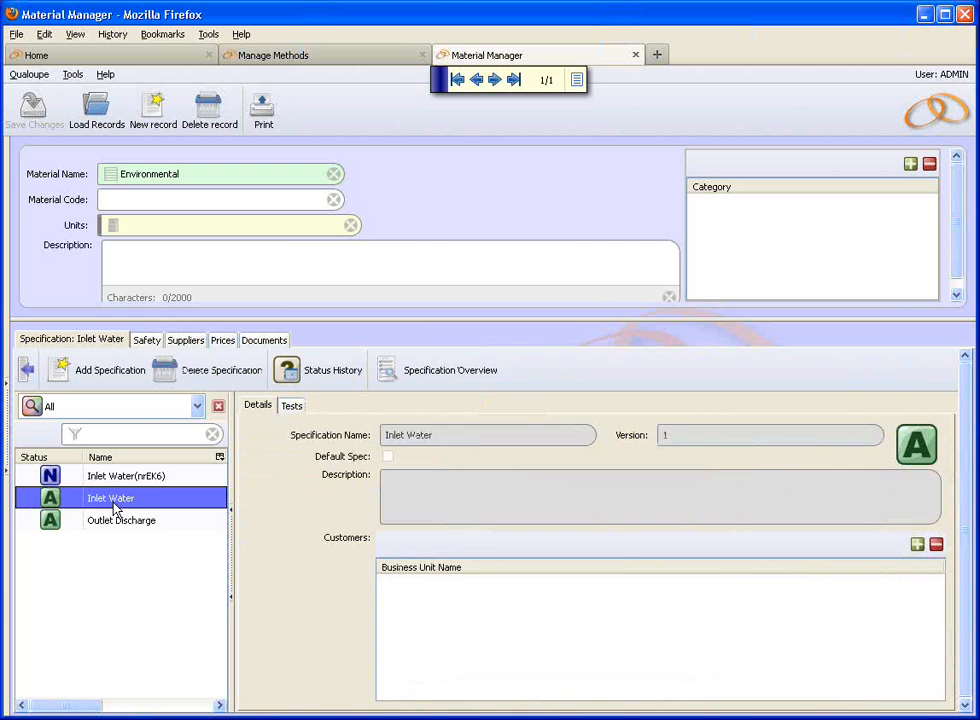
{"action": "left_click", "coordinate": [117, 478]}
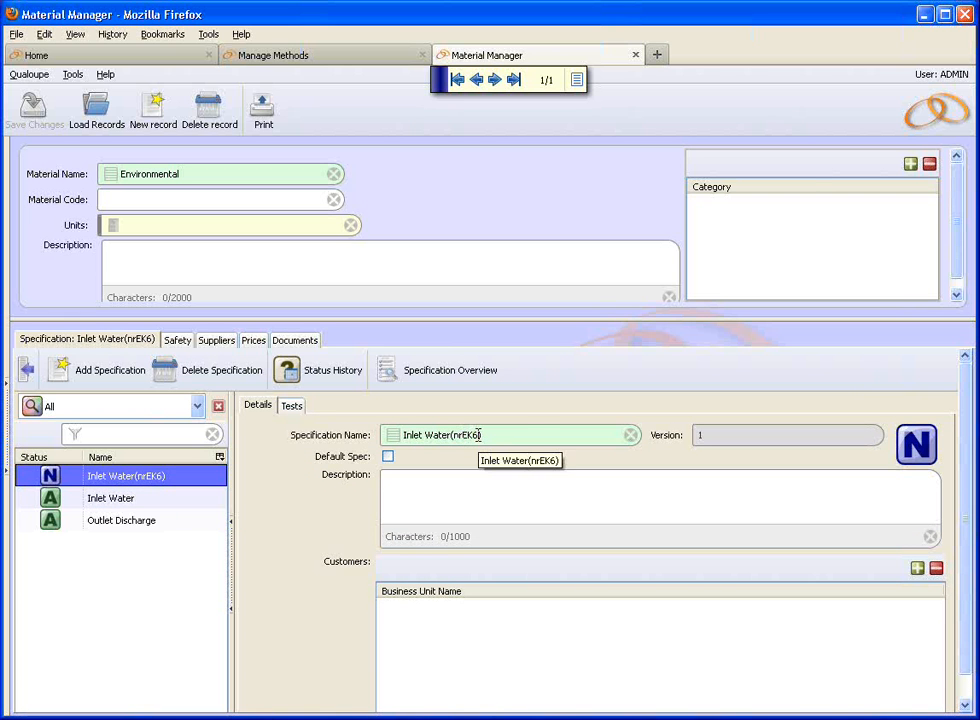
{"action": "left_click_drag", "start_coordinate": [484, 435], "coordinate": [400, 435]}
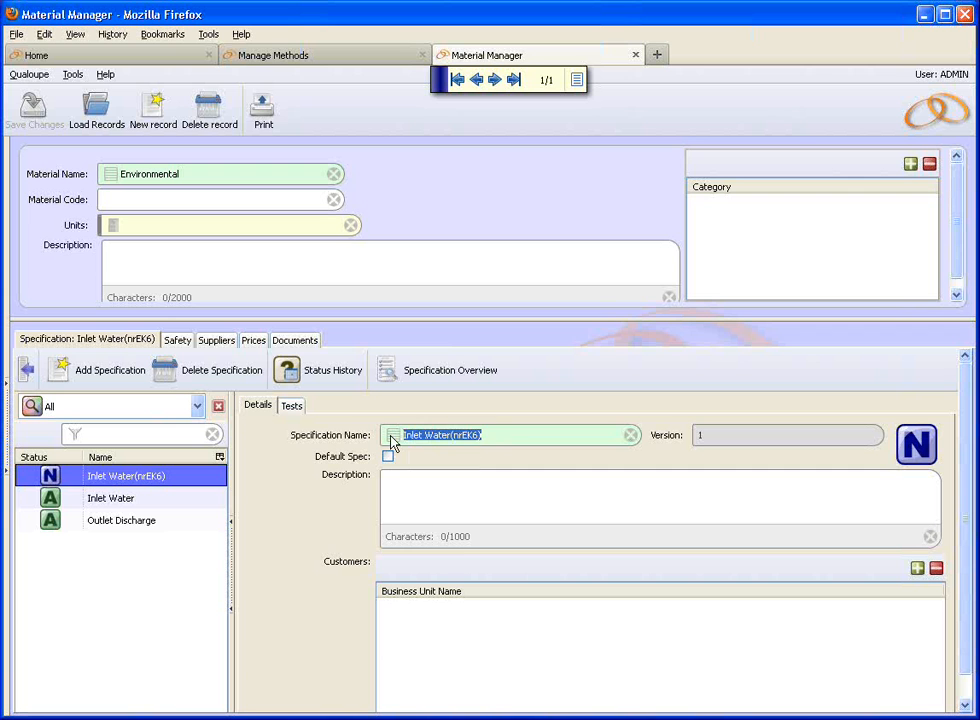
{"action": "type", "text": "Process Flow"}
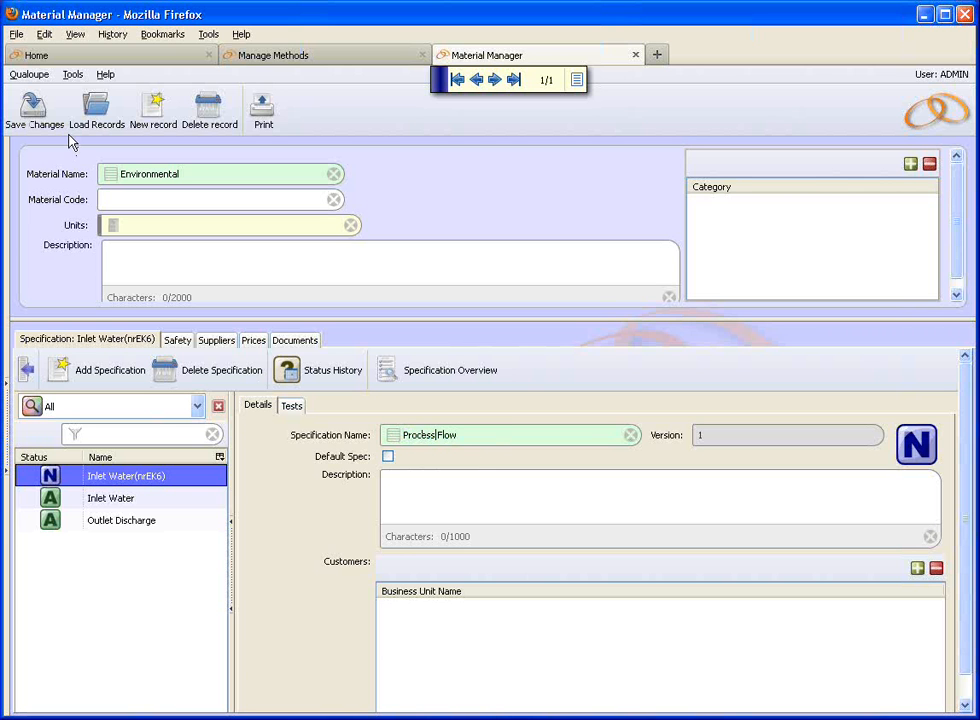
{"action": "left_click", "coordinate": [32, 110]}
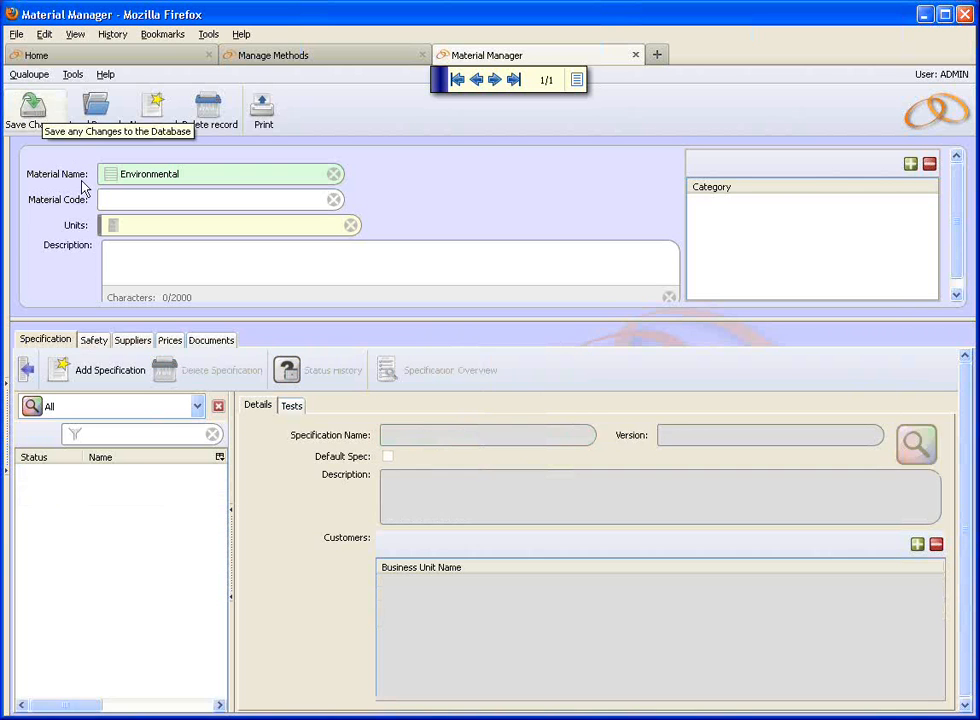
Step: Examine the limits of the Fe parameter in the Process Flow specification's Metals Analysis test
{"action": "left_click", "coordinate": [130, 476]}
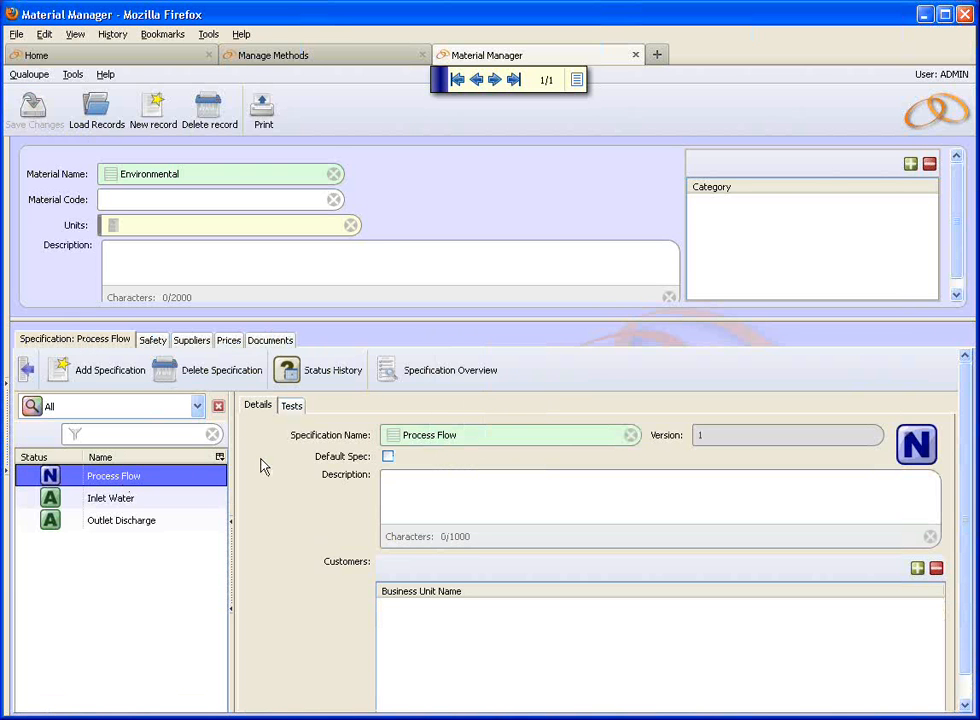
{"action": "left_click", "coordinate": [291, 408]}
{"action": "left_click", "coordinate": [266, 536]}
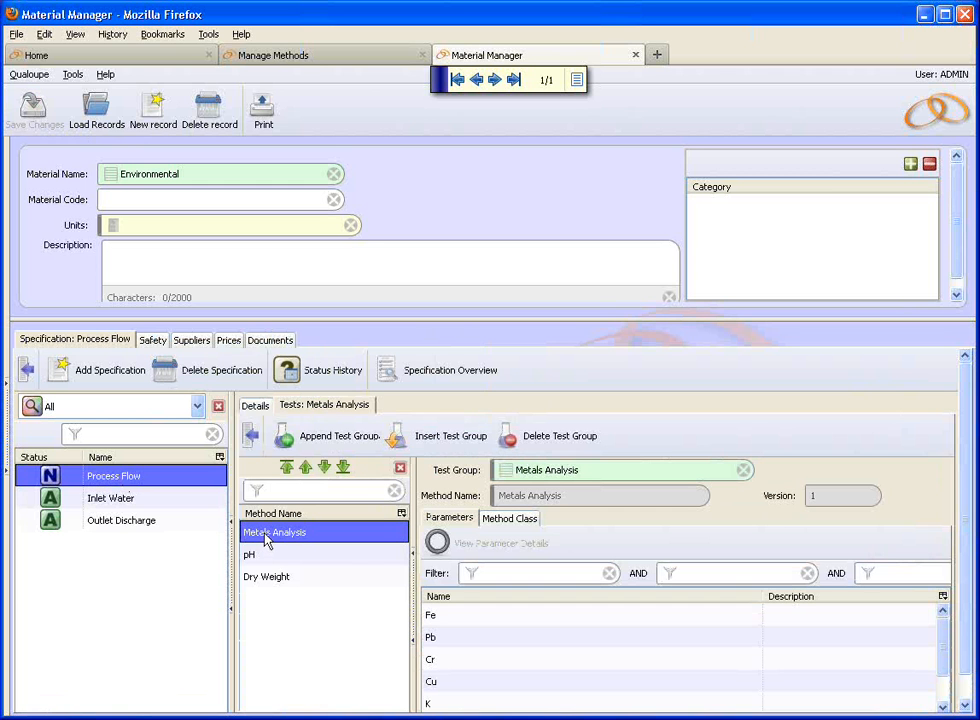
{"action": "left_click", "coordinate": [466, 617]}
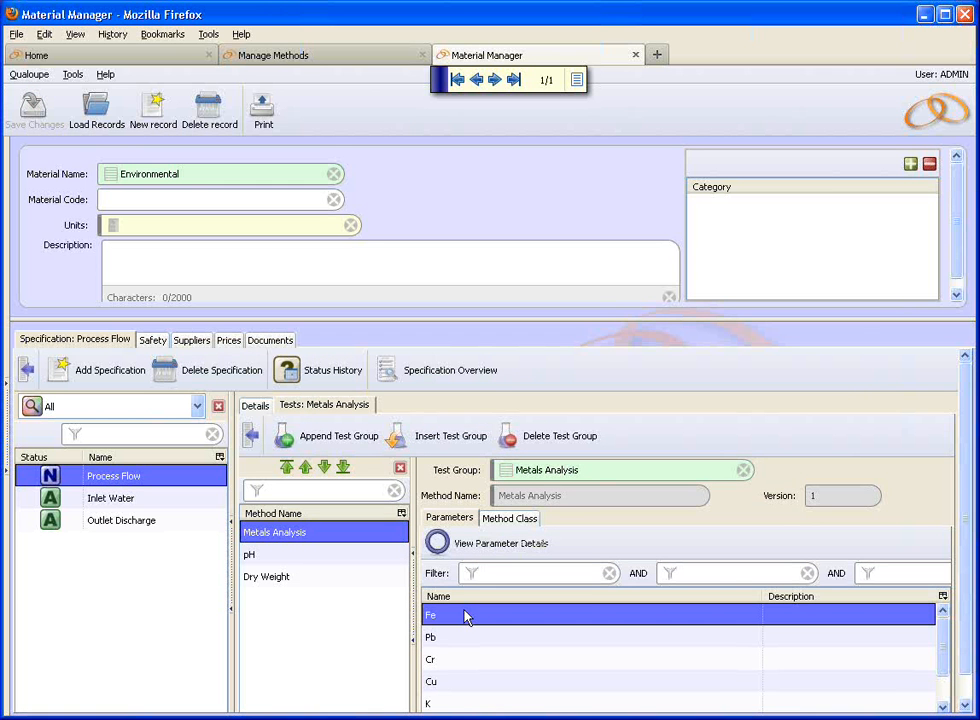
{"action": "left_click", "coordinate": [490, 542]}
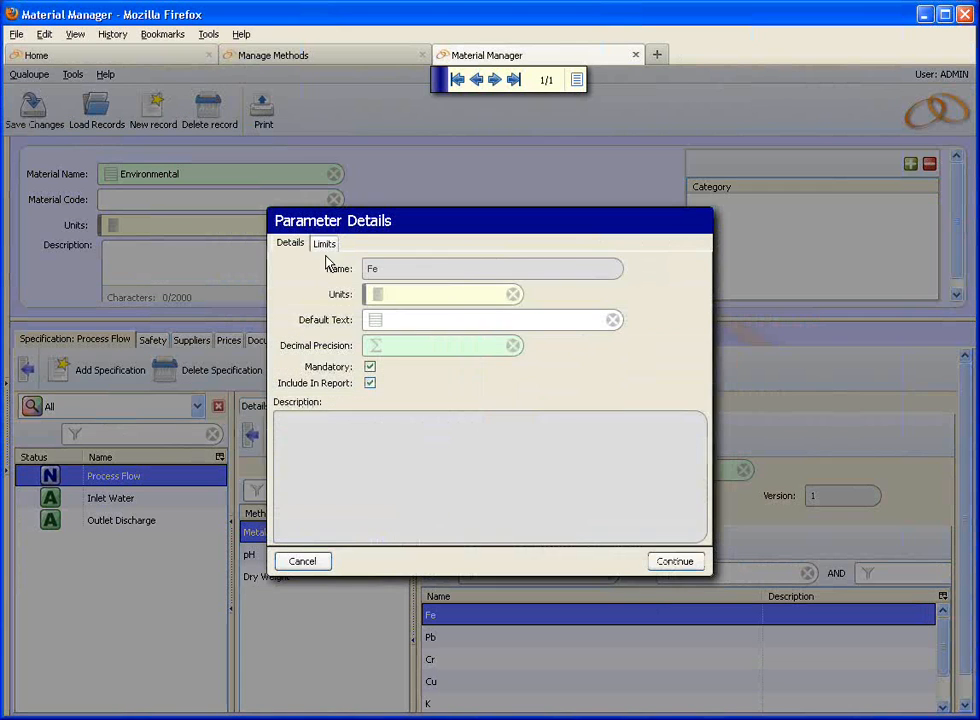
{"action": "left_click", "coordinate": [324, 245]}
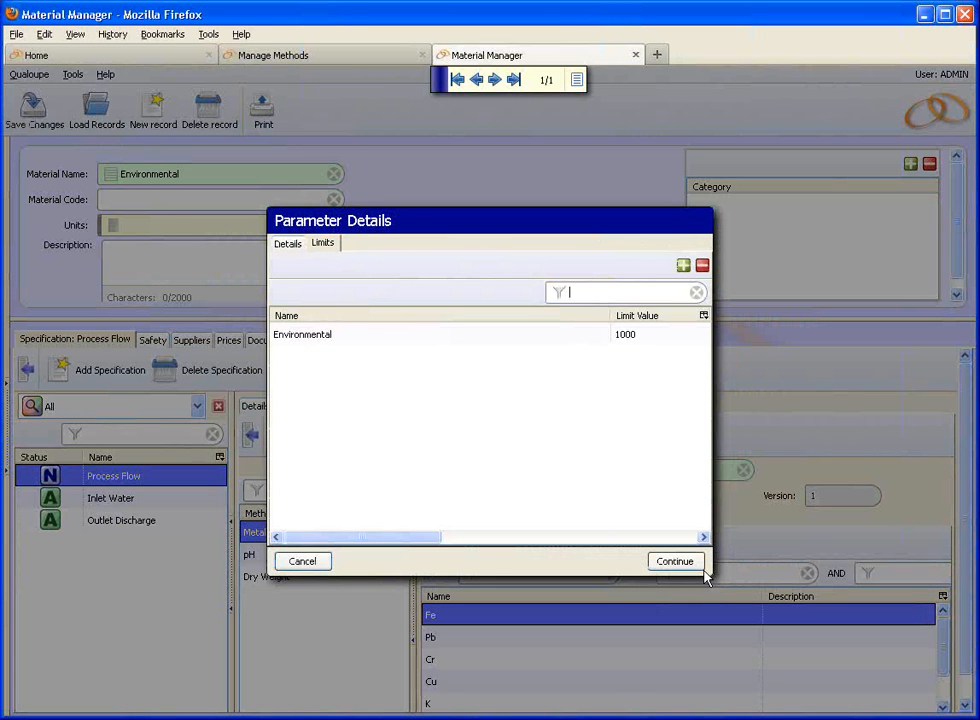
{"action": "left_click", "coordinate": [302, 562]}
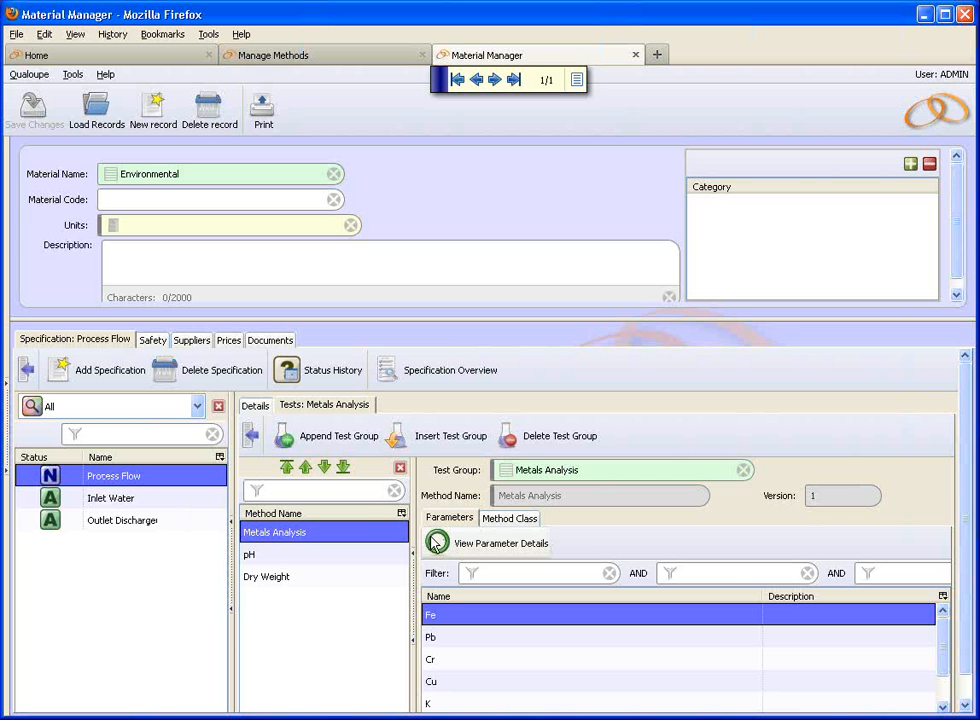
Step: Append the test named "test" to the Process Flow specification and save the change
{"action": "left_click", "coordinate": [321, 444]}
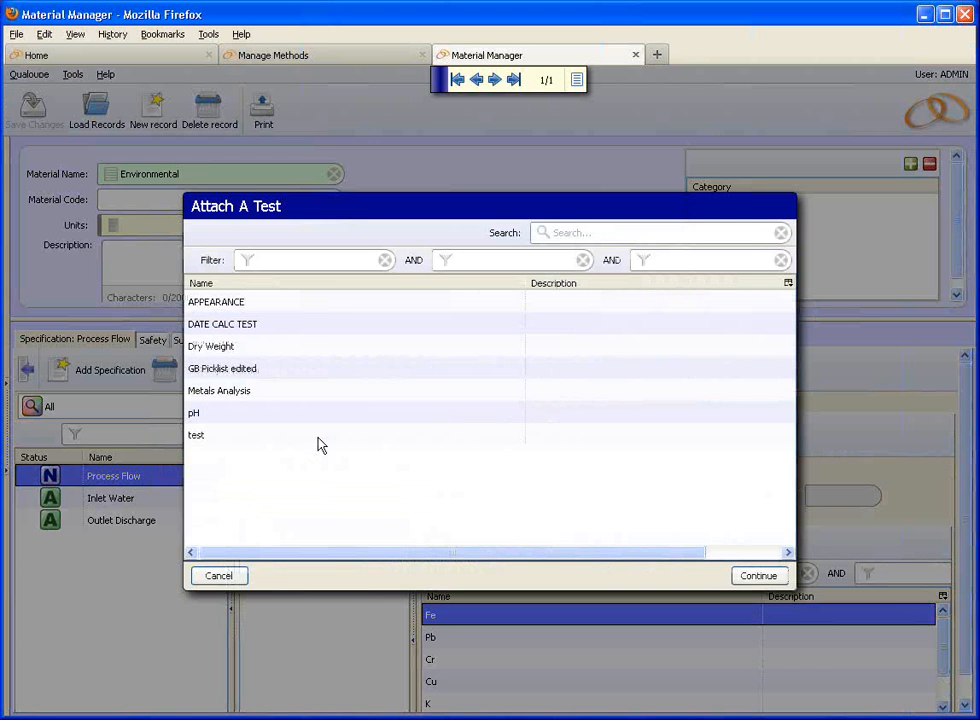
{"action": "left_click", "coordinate": [205, 436]}
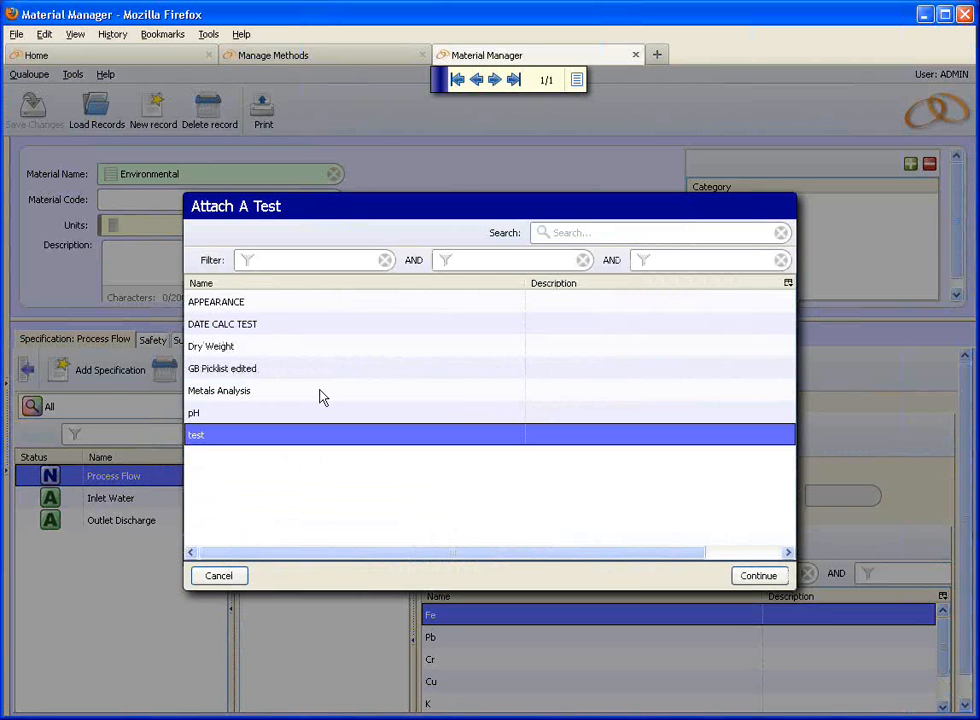
{"action": "left_click", "coordinate": [758, 575]}
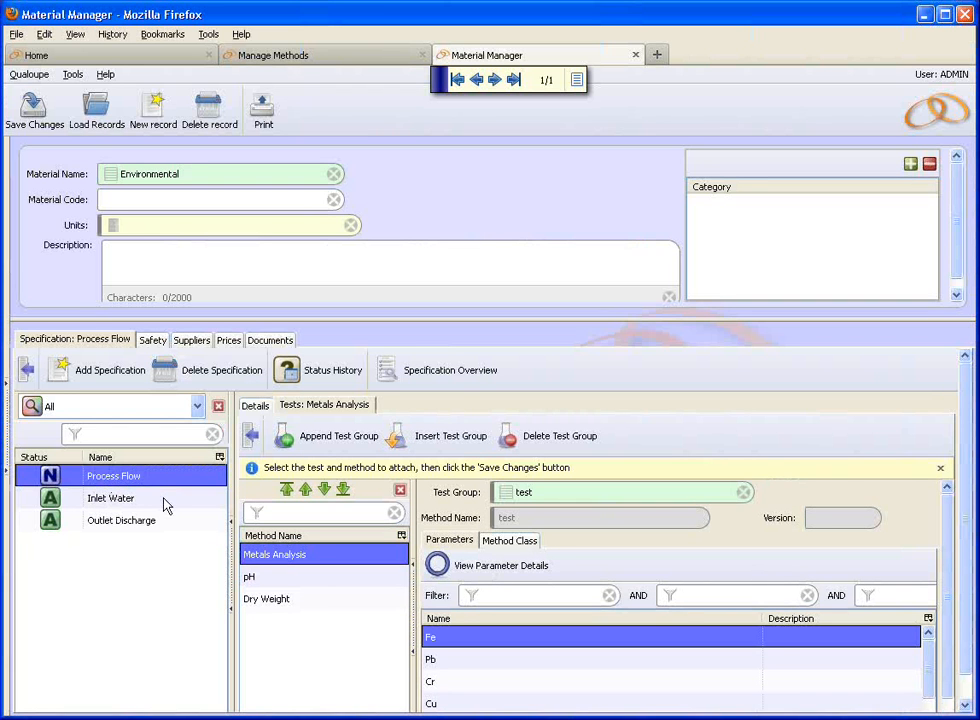
{"action": "left_click", "coordinate": [16, 110]}
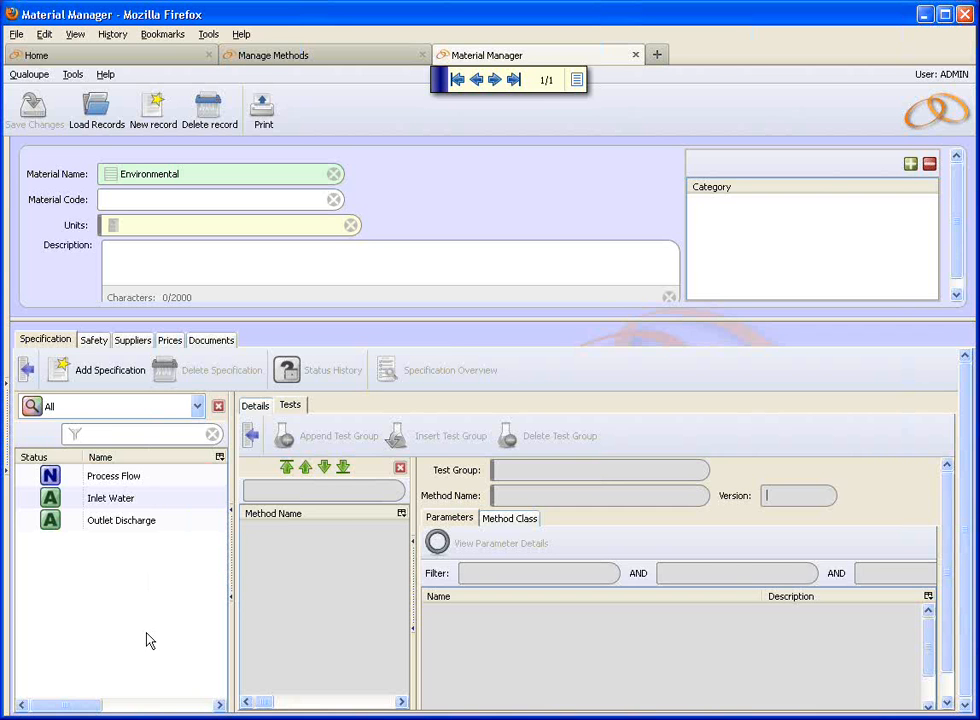
Step: Change the status of the Process Flow specification to Approved and save it
{"action": "left_click", "coordinate": [108, 477]}
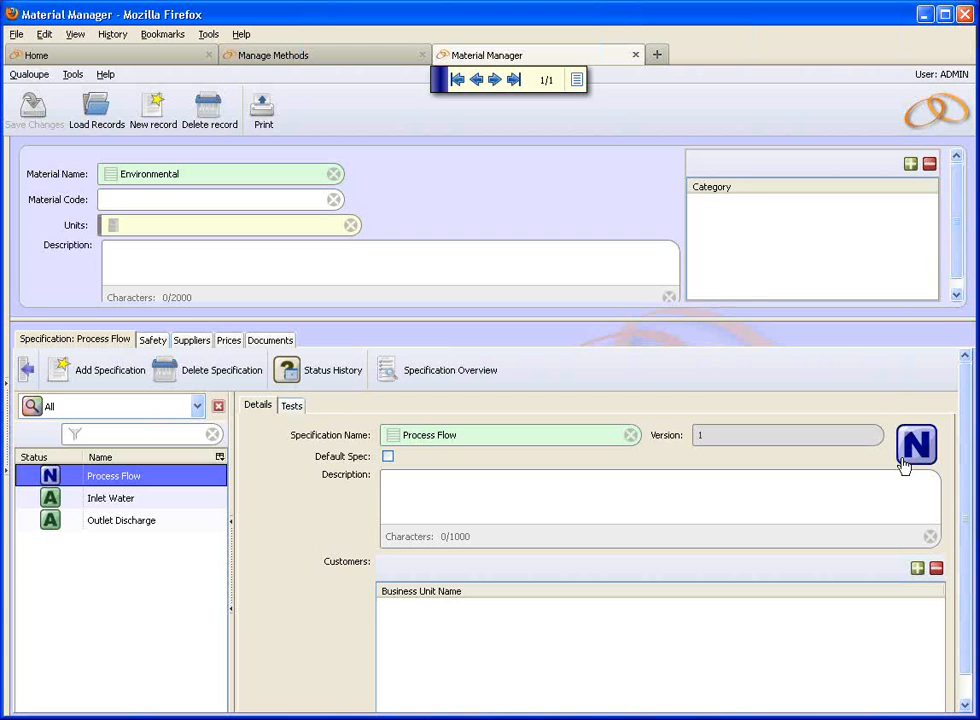
{"action": "left_click", "coordinate": [905, 462]}
{"action": "left_click", "coordinate": [767, 207]}
{"action": "left_click", "coordinate": [45, 108]}
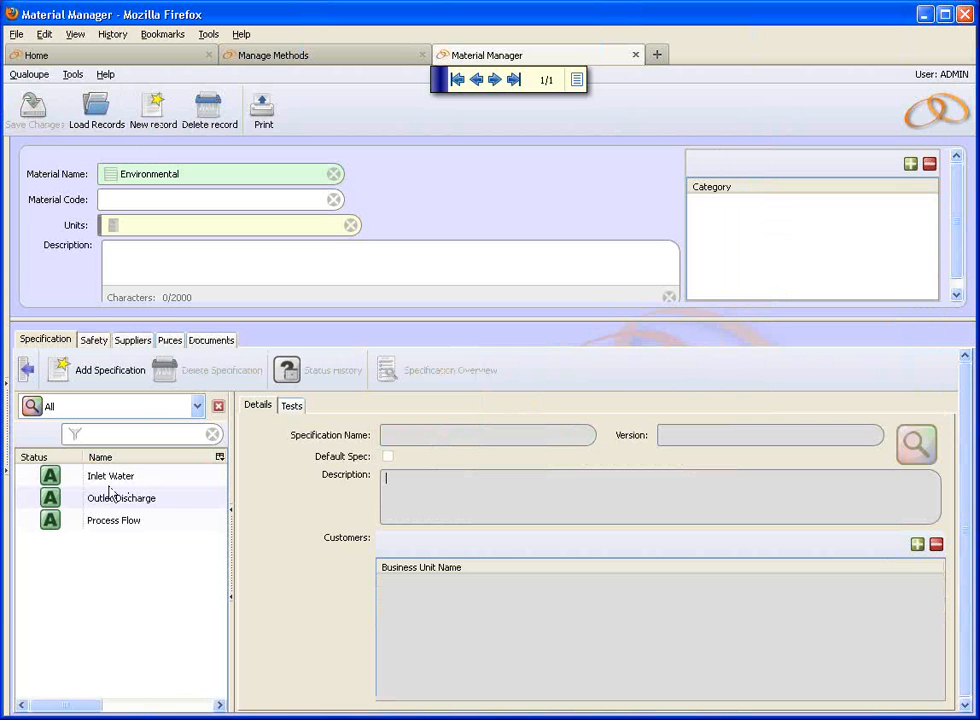
Step: Duplicate the whole Environmental material record
{"action": "left_click", "coordinate": [29, 75]}
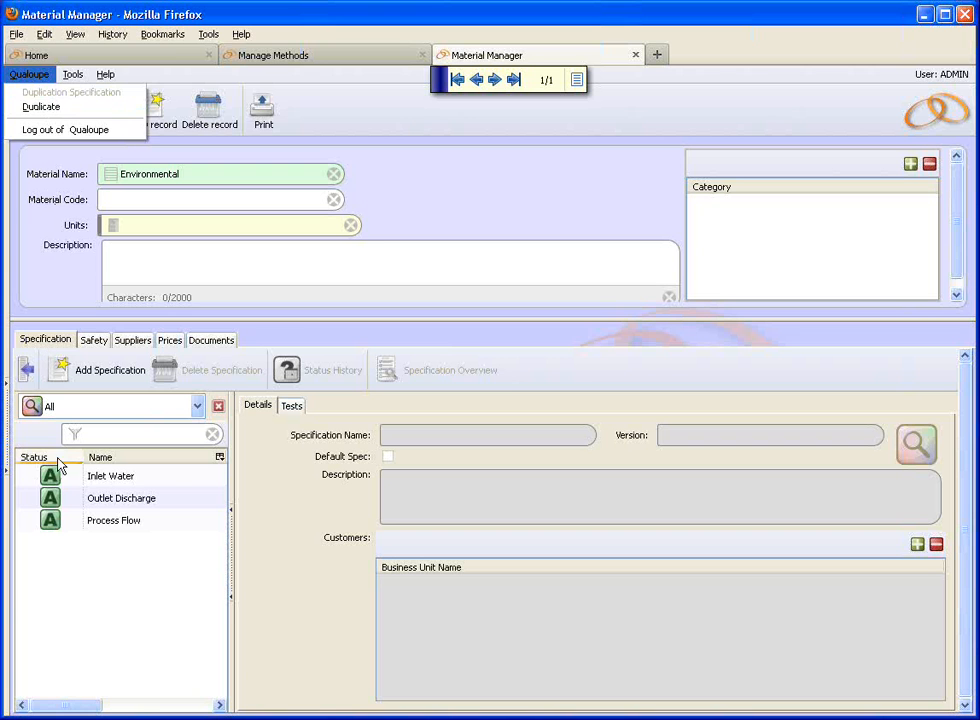
{"action": "left_click", "coordinate": [148, 608]}
{"action": "left_click", "coordinate": [151, 500]}
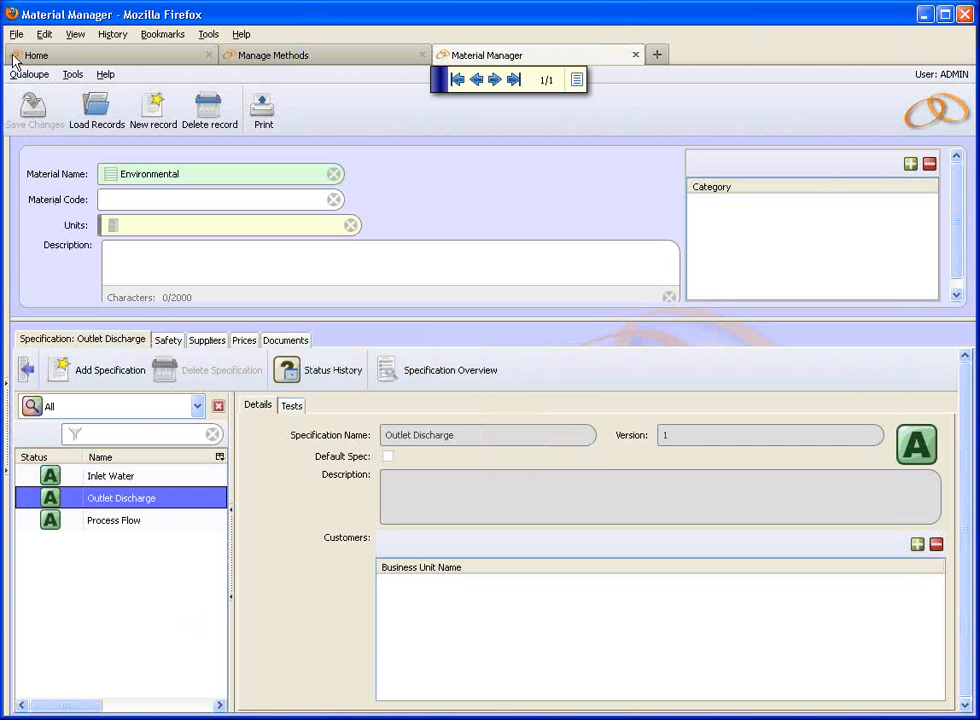
{"action": "left_click", "coordinate": [25, 75]}
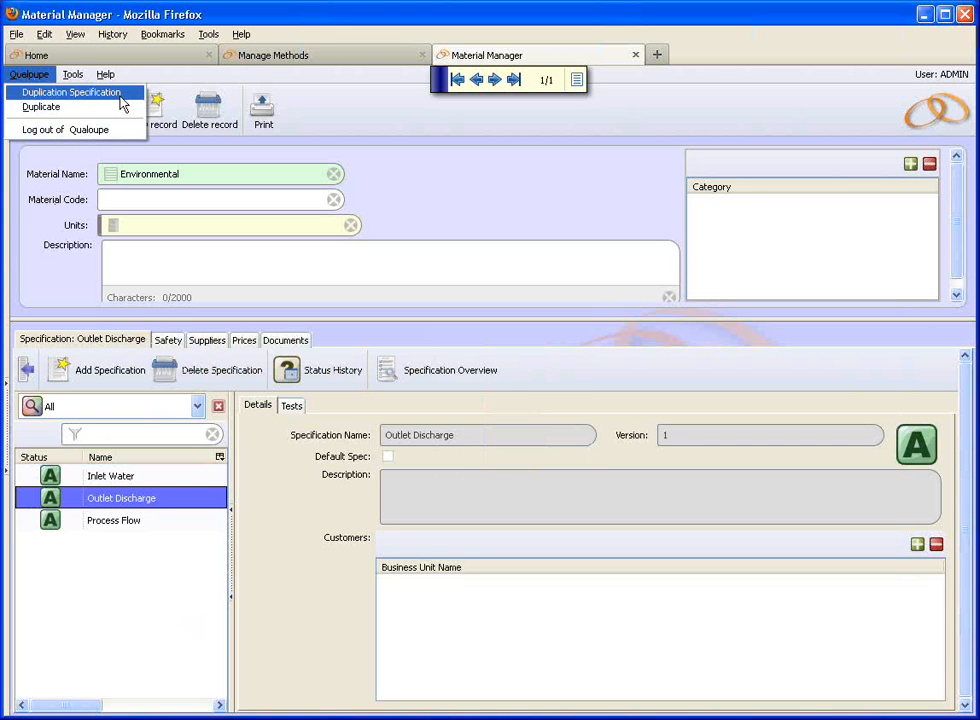
{"action": "left_click", "coordinate": [41, 107]}
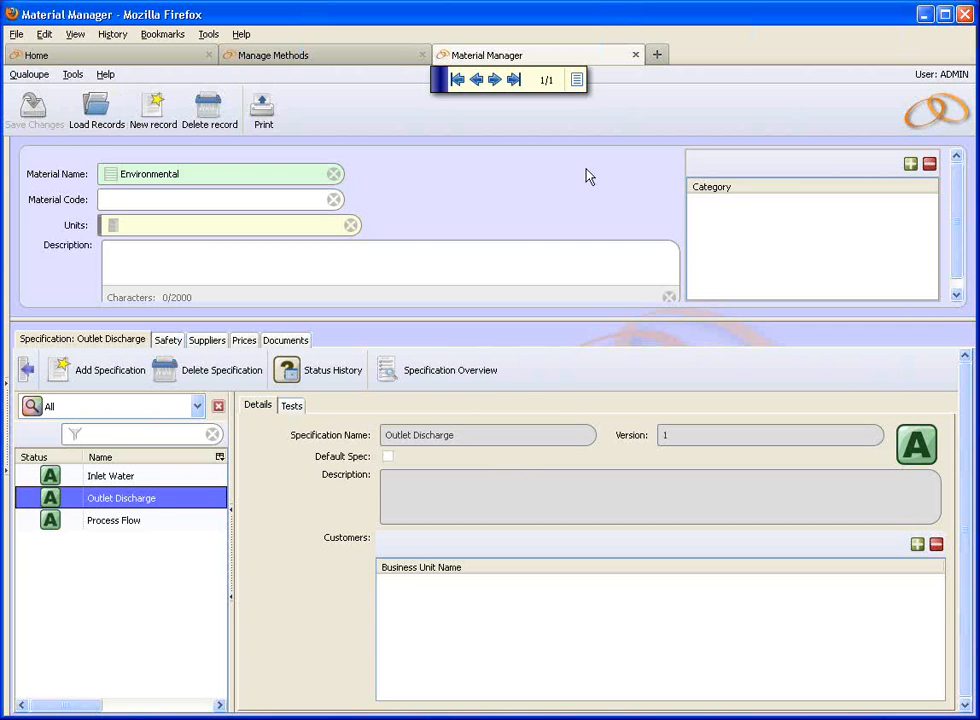
Step: Load the duplicate of the Environmental material, rename it as Water testing and save it
{"action": "left_click", "coordinate": [97, 118]}
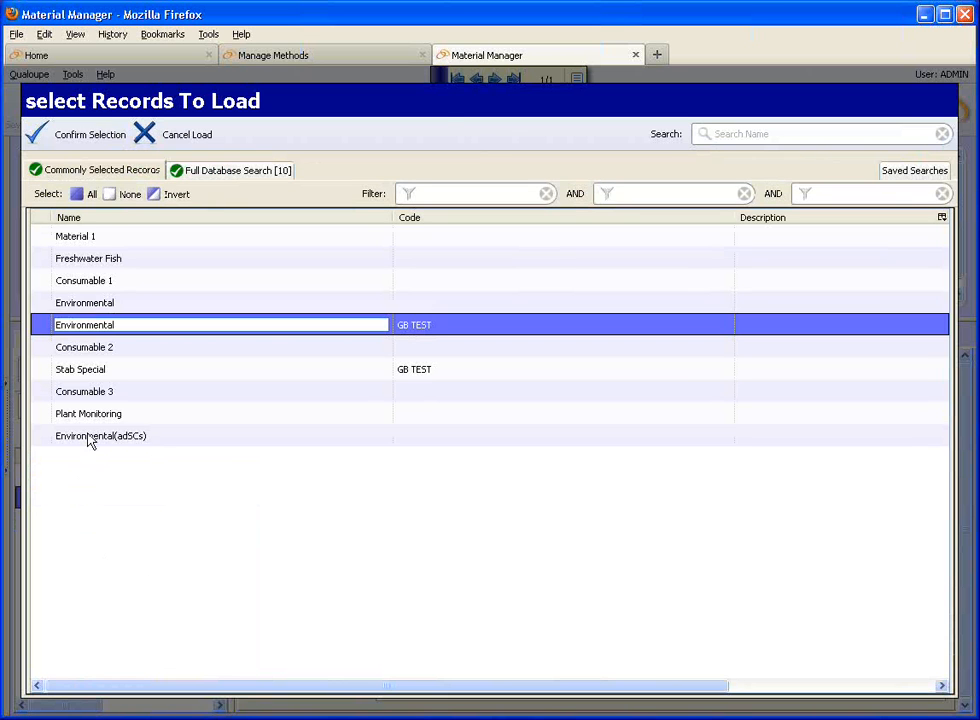
{"action": "left_click", "coordinate": [90, 437]}
{"action": "left_click", "coordinate": [88, 134]}
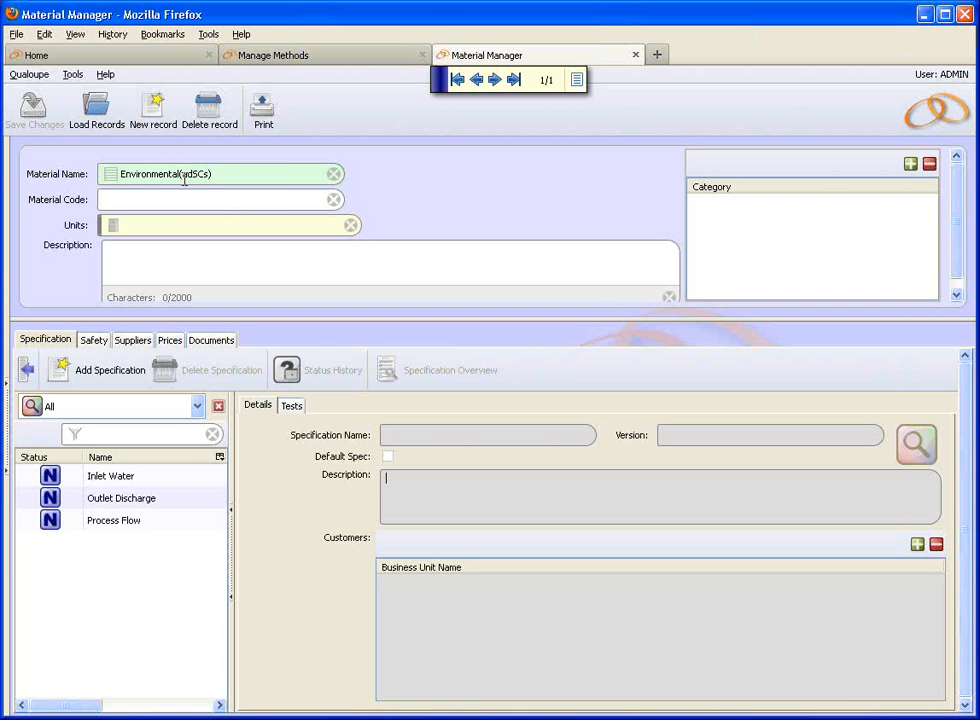
{"action": "left_click_drag", "start_coordinate": [206, 172], "coordinate": [116, 175]}
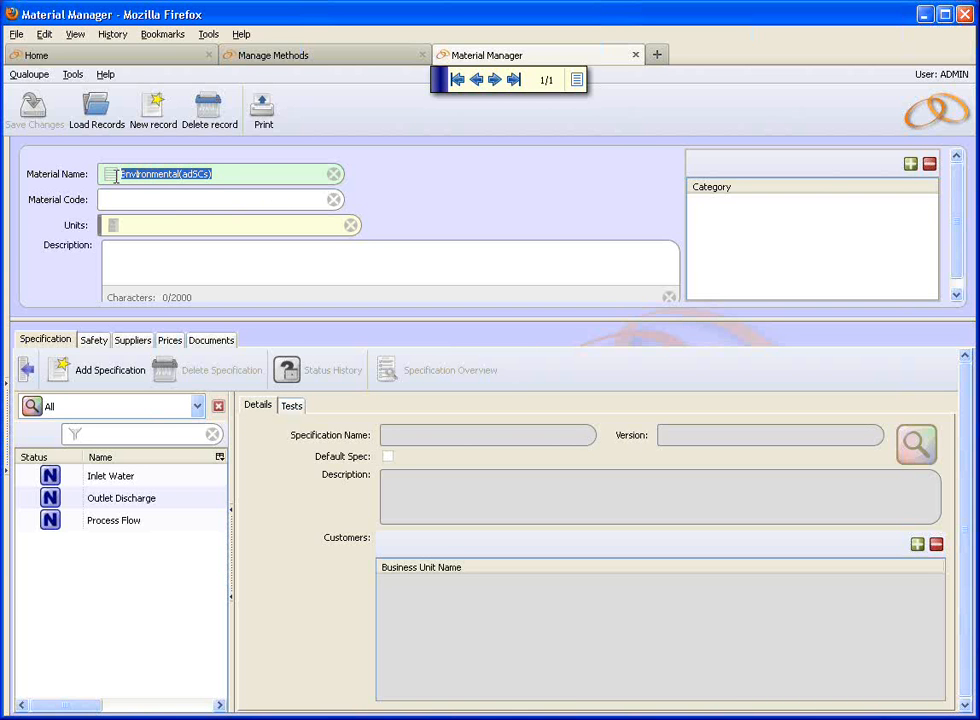
{"action": "type", "text": "Water te"}
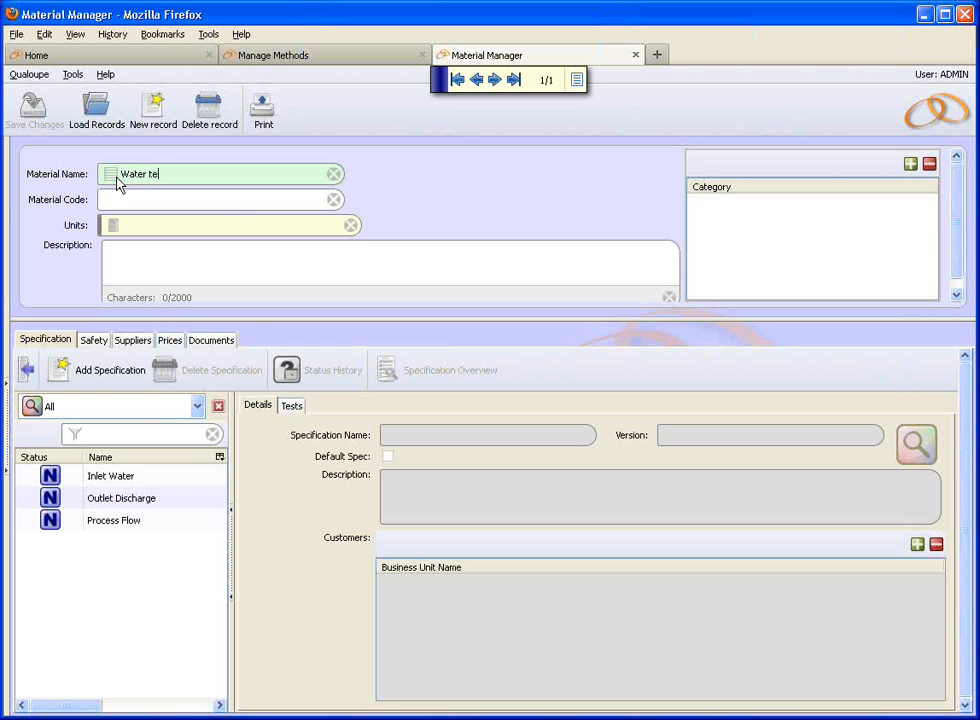
{"action": "type", "text": "sting"}
{"action": "left_click", "coordinate": [36, 120]}
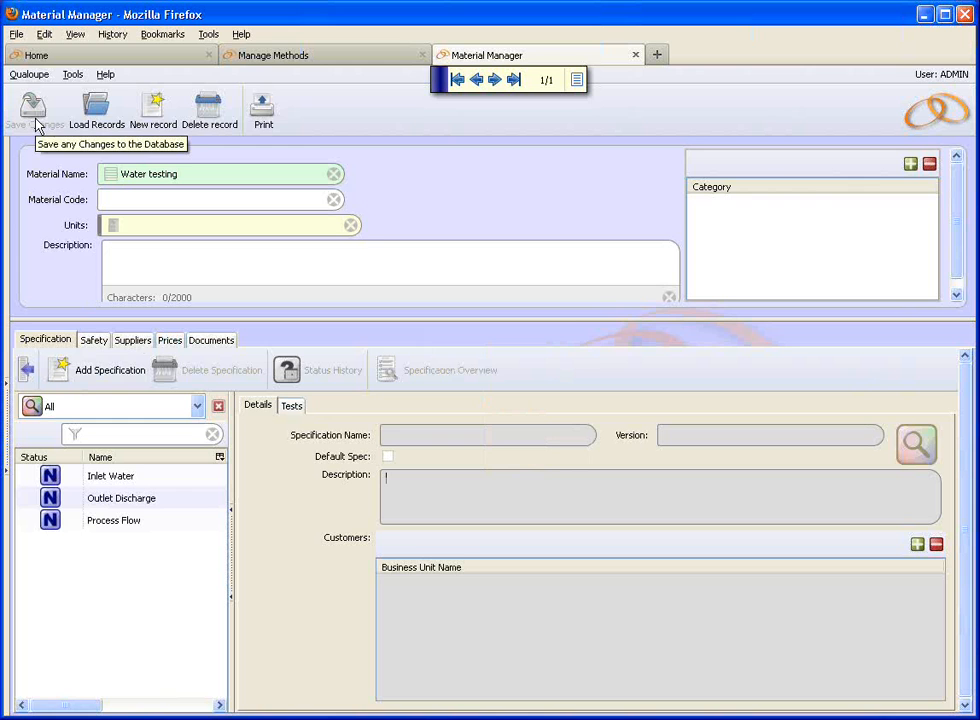
Step: Load the Environmental and Water testing materials together and compare their specifications
{"action": "left_click", "coordinate": [97, 118]}
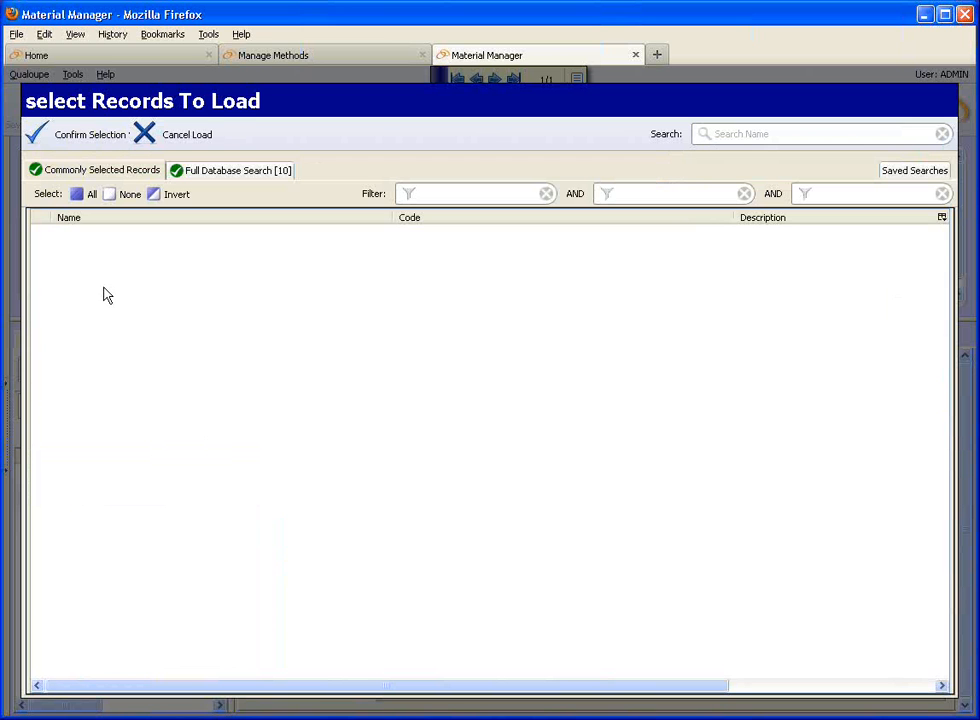
{"action": "left_click", "coordinate": [72, 414]}
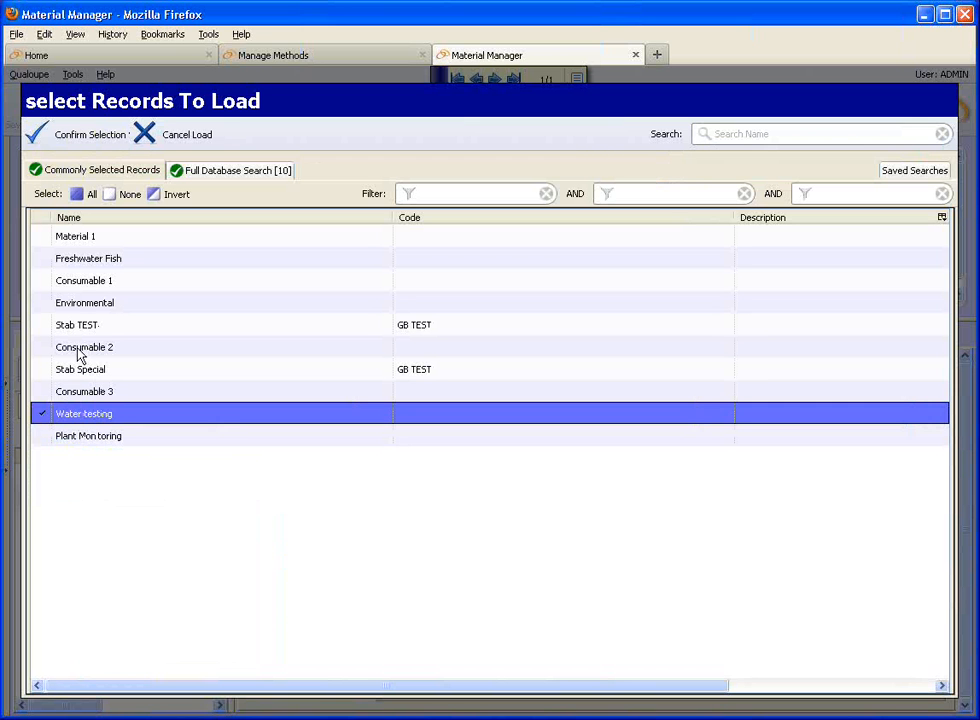
{"action": "left_click", "coordinate": [46, 303]}
{"action": "left_click", "coordinate": [79, 140]}
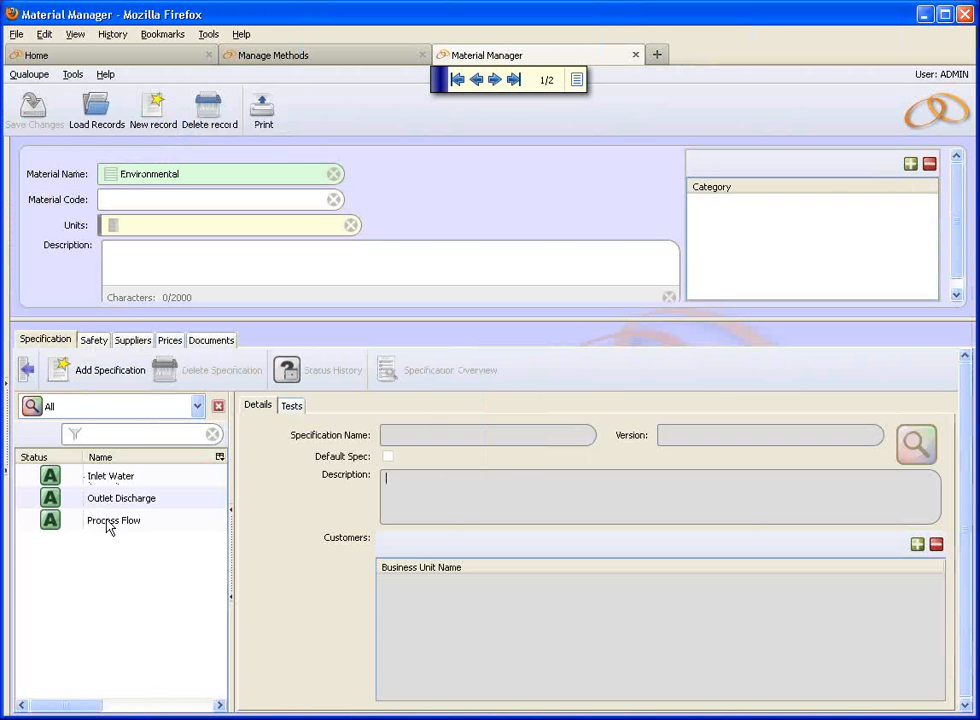
{"action": "left_click", "coordinate": [495, 80]}
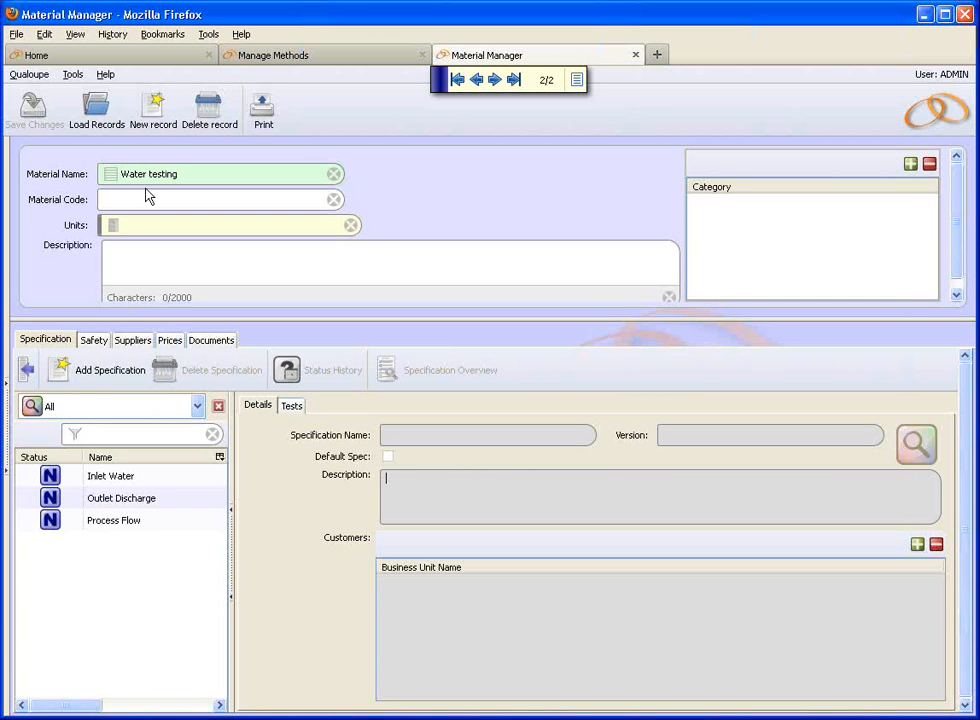
{"action": "left_click", "coordinate": [118, 521]}
{"action": "left_click", "coordinate": [119, 502]}
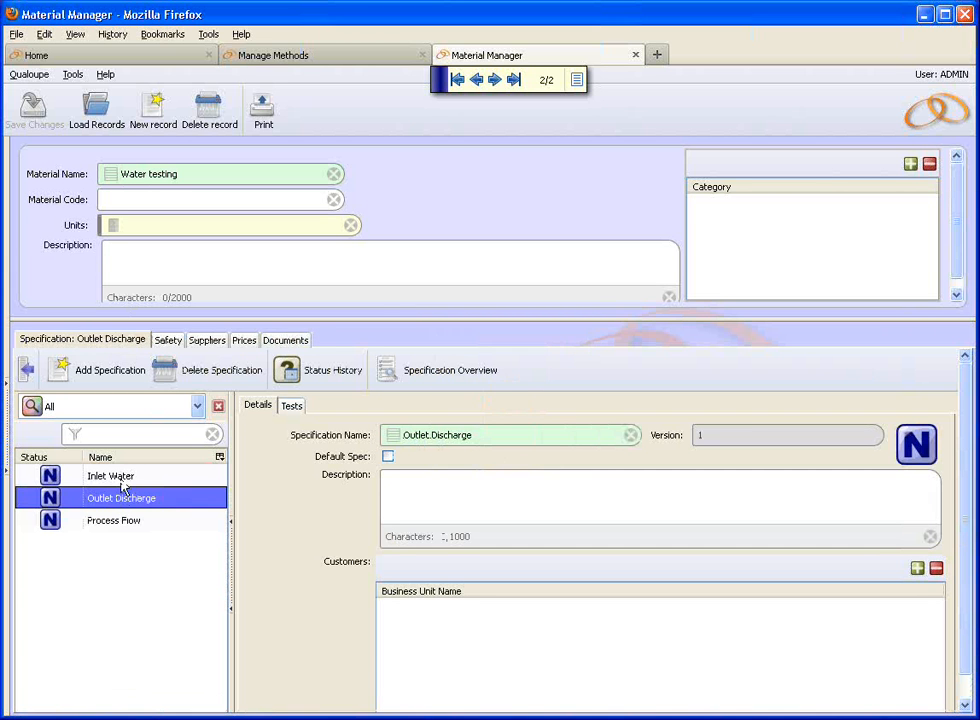
Step: Change the status of the Water testing material's Inlet Water specification to Approved and save it
{"action": "left_click", "coordinate": [120, 478]}
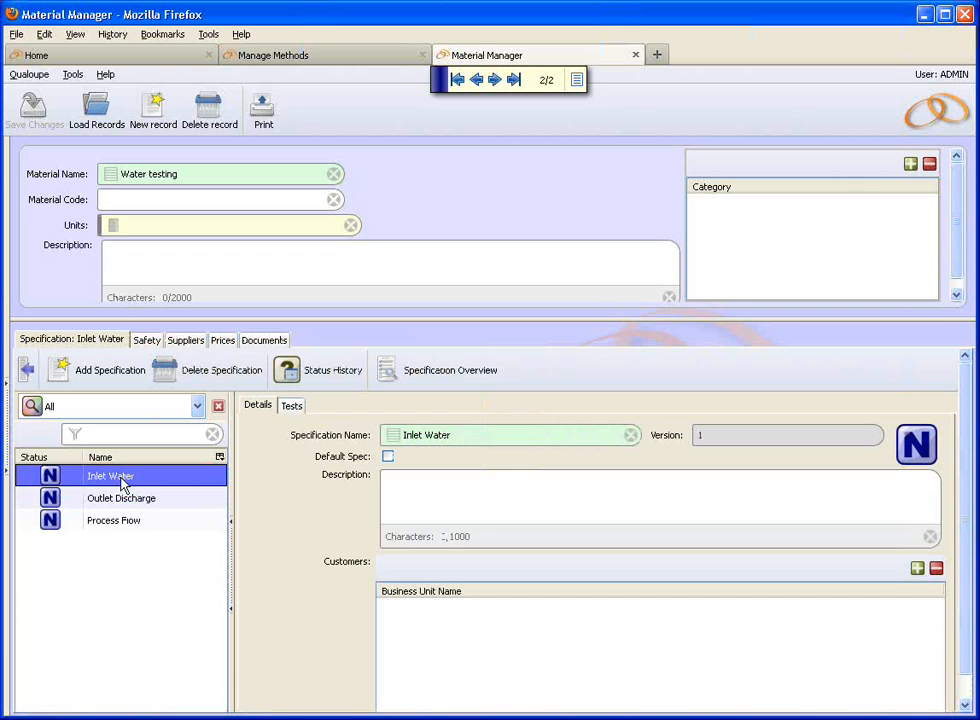
{"action": "left_click", "coordinate": [918, 441]}
{"action": "left_click", "coordinate": [805, 188]}
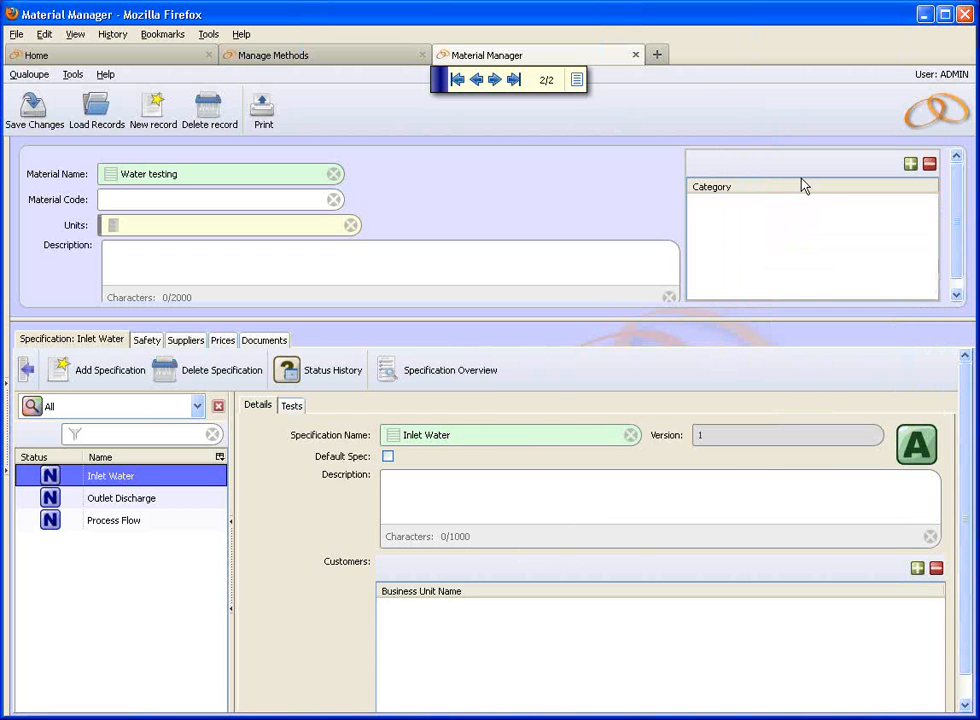
{"action": "left_click", "coordinate": [40, 130]}
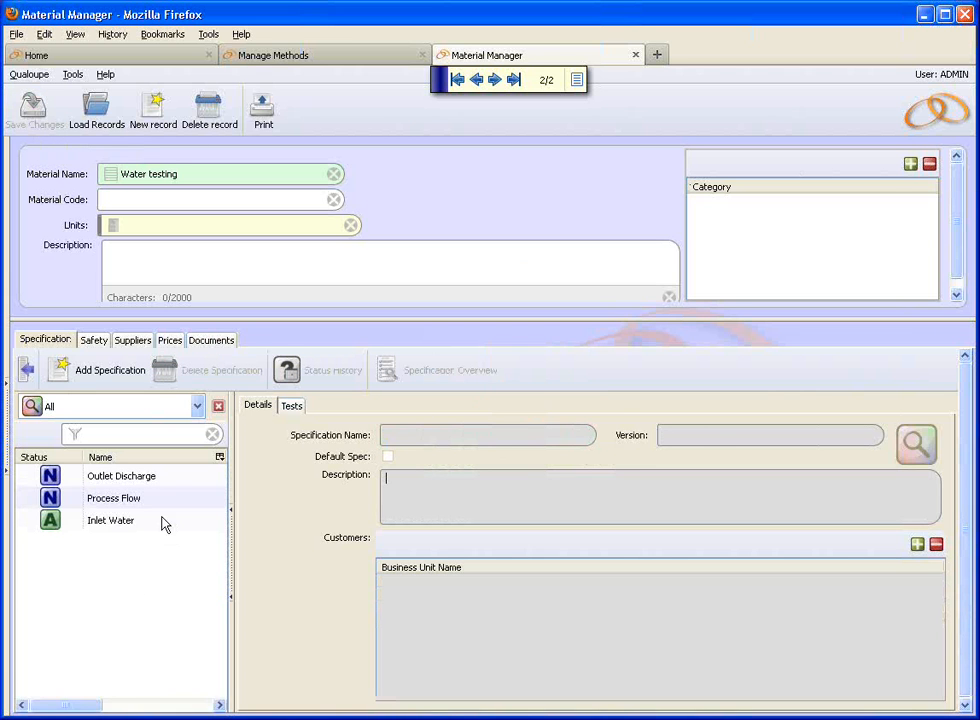
Step: Delete the test group named test from the Water testing material's Process Flow specification and open the Outlet Discharge specification
{"action": "left_click", "coordinate": [131, 503]}
{"action": "left_click", "coordinate": [294, 407]}
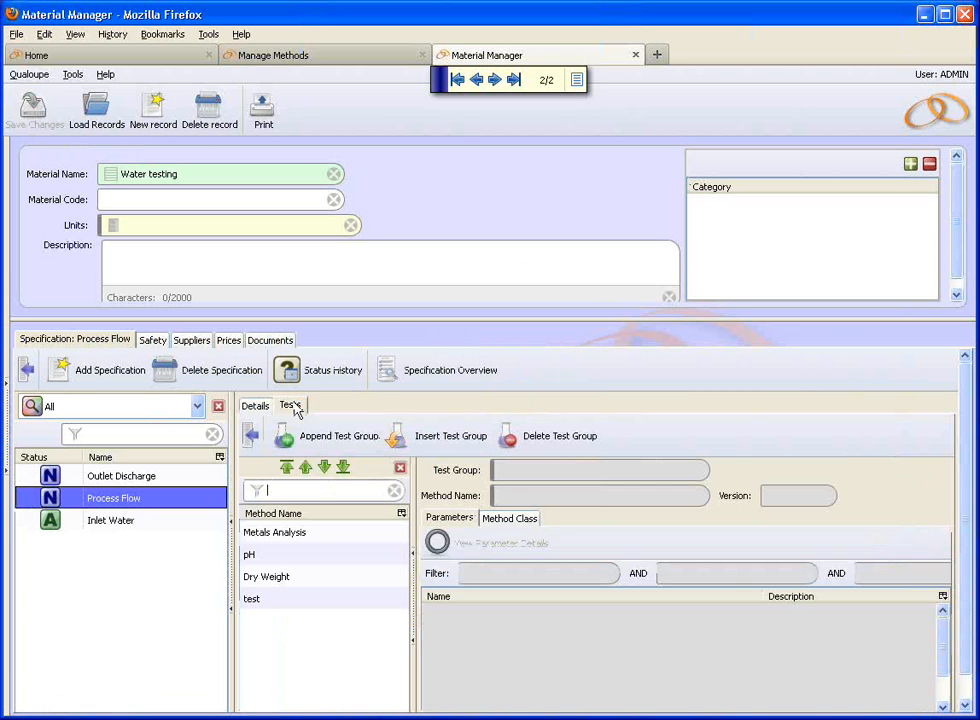
{"action": "left_click", "coordinate": [284, 600]}
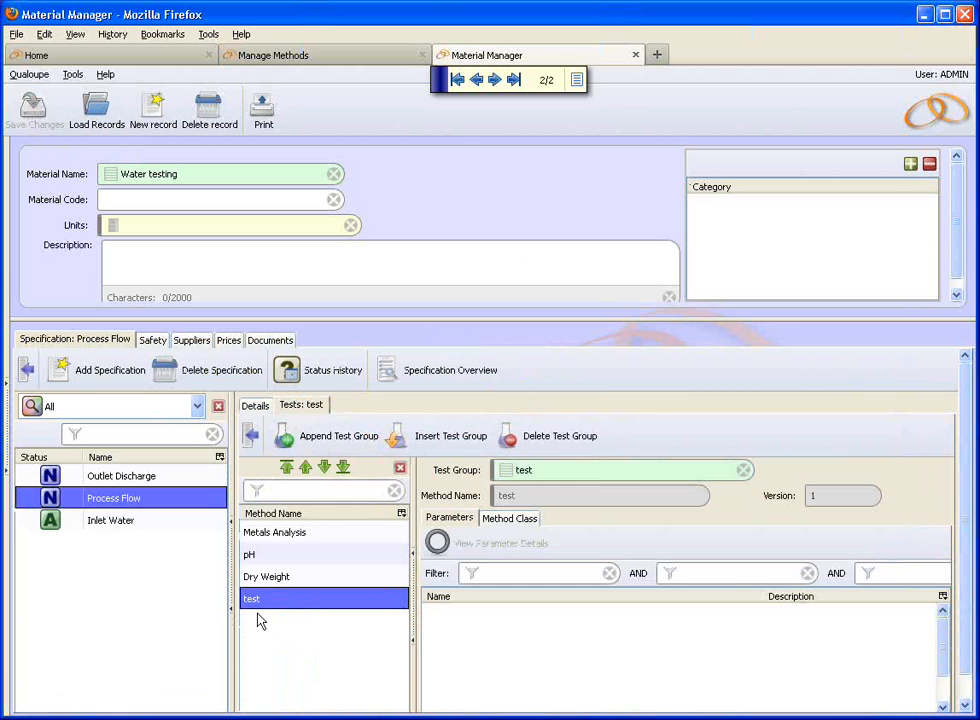
{"action": "left_click", "coordinate": [573, 444]}
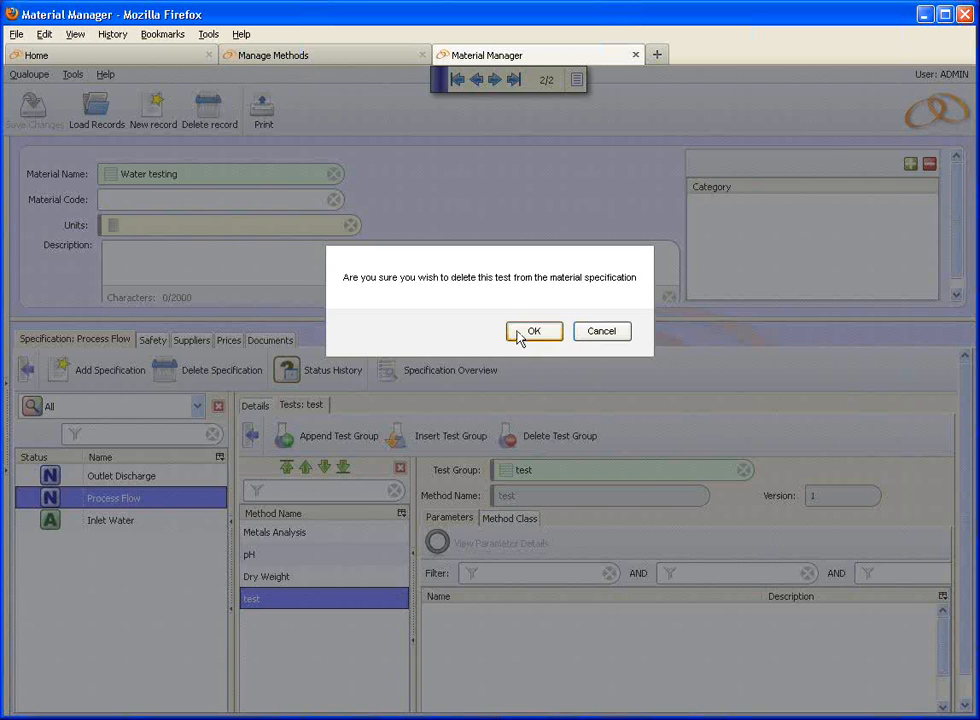
{"action": "left_click", "coordinate": [520, 335]}
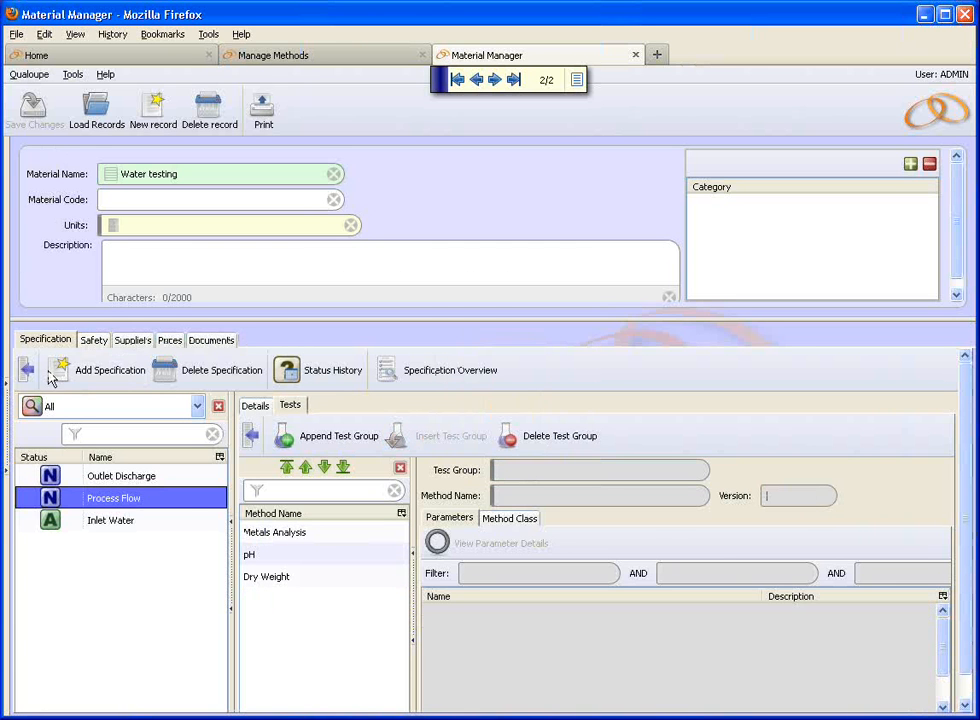
{"action": "left_click", "coordinate": [97, 475]}
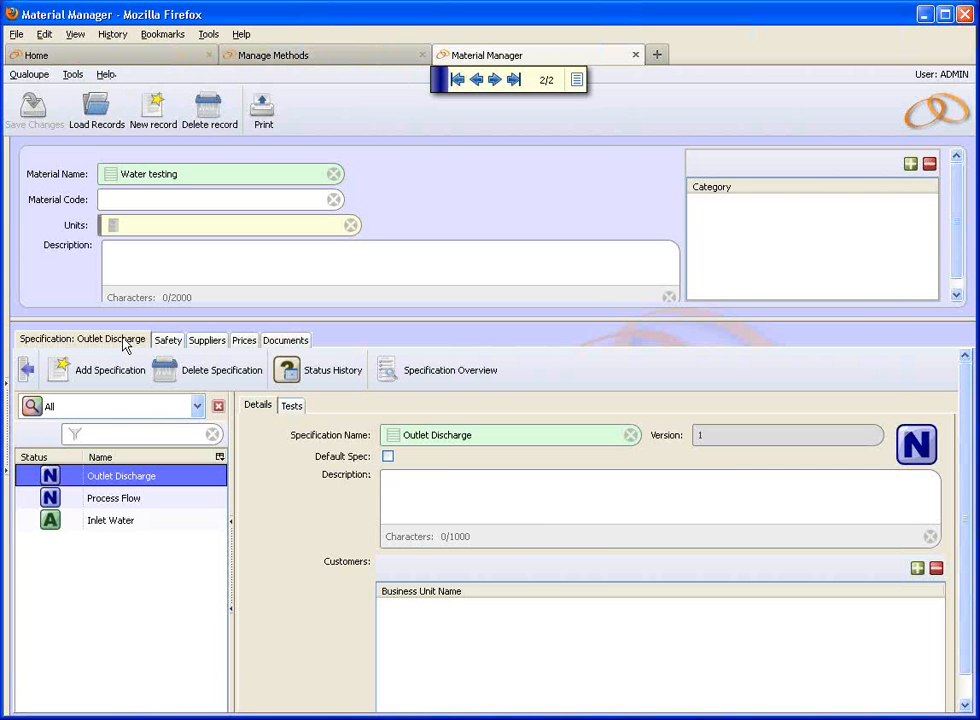
Step: Open the Sample Manager from the home page and load sample 201200029
{"action": "left_click", "coordinate": [92, 58]}
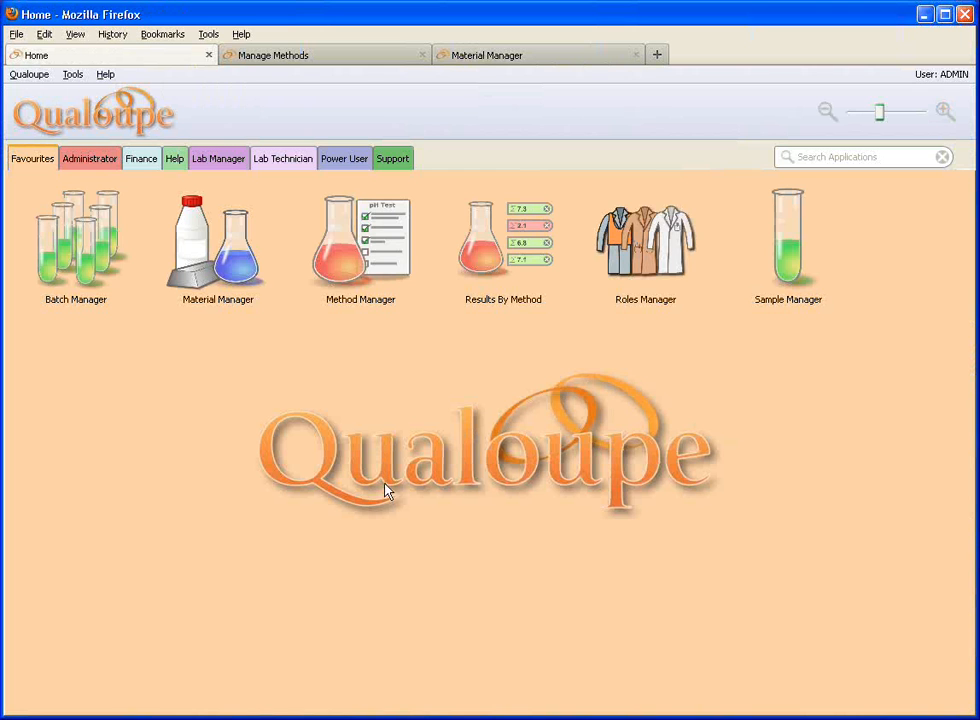
{"action": "left_click", "coordinate": [796, 262]}
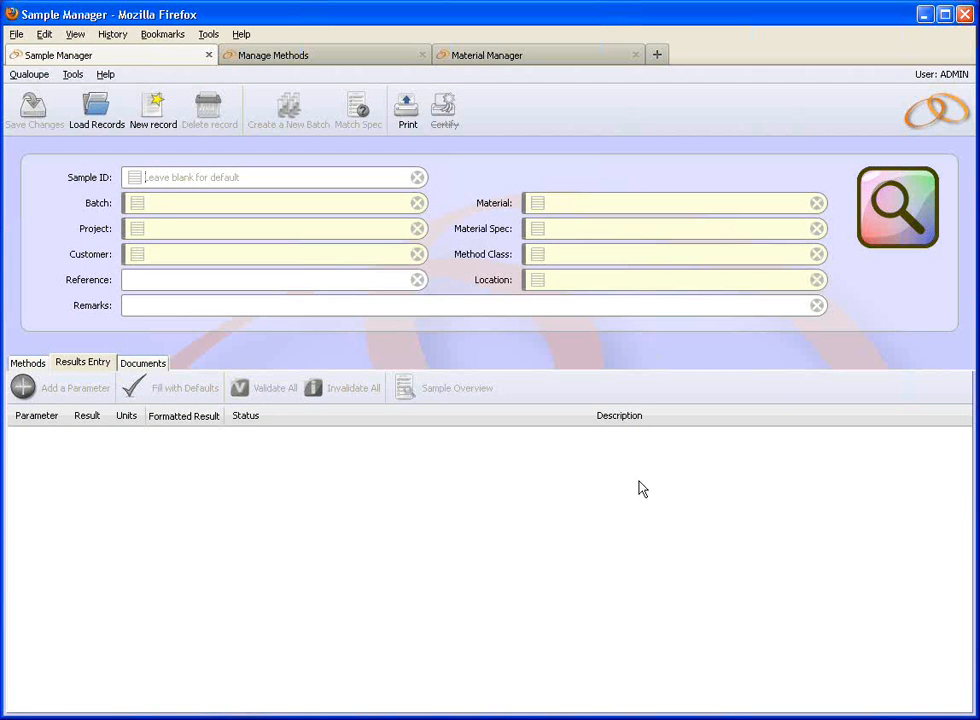
{"action": "left_click", "coordinate": [118, 111]}
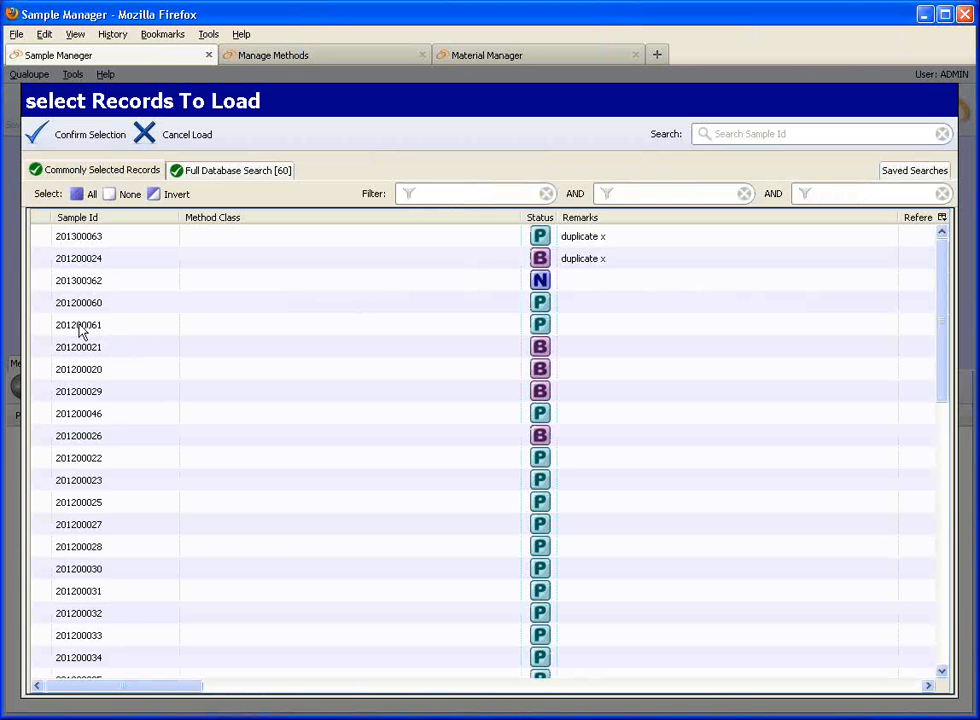
{"action": "left_click", "coordinate": [76, 393]}
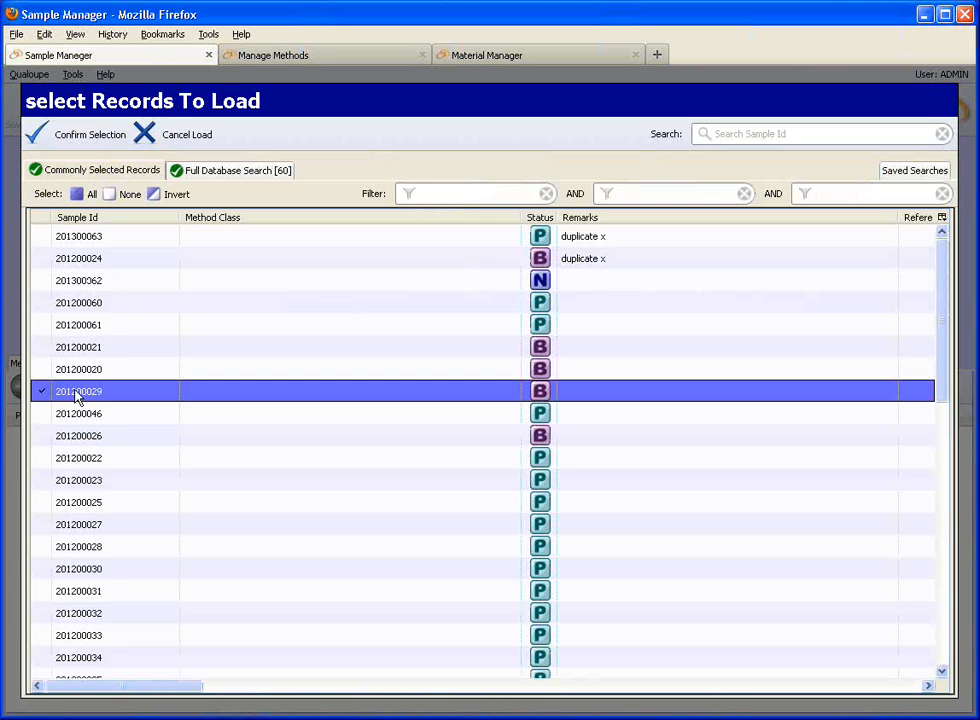
{"action": "left_click", "coordinate": [86, 136]}
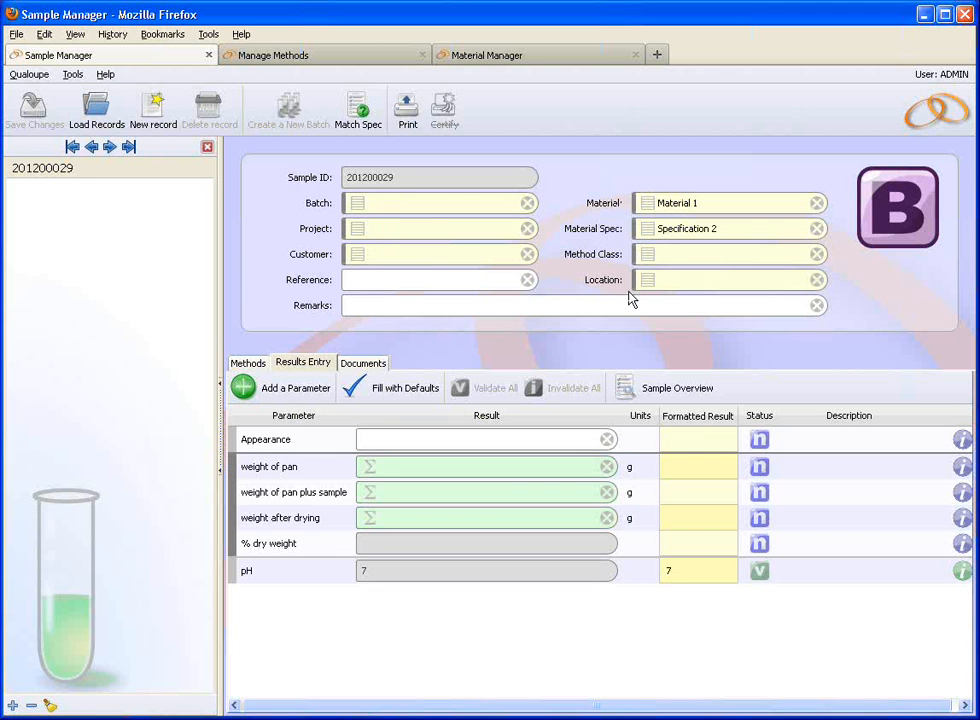
Step: Duplicate sample 201200029 and start another duplication from the new copy
{"action": "left_click", "coordinate": [32, 74]}
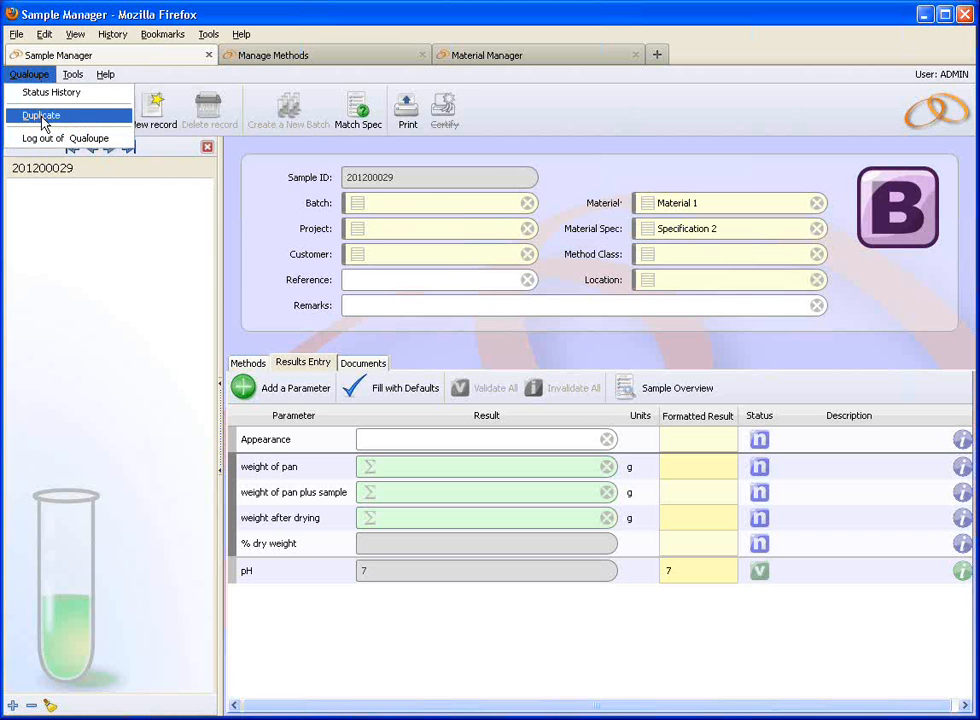
{"action": "left_click", "coordinate": [42, 117]}
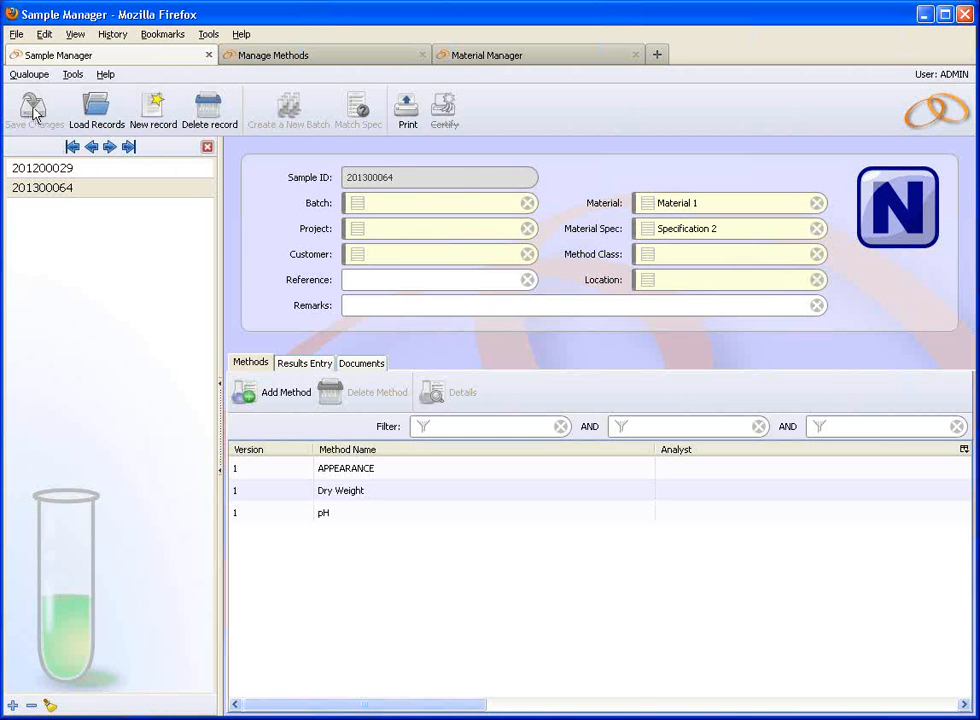
{"action": "left_click", "coordinate": [30, 75]}
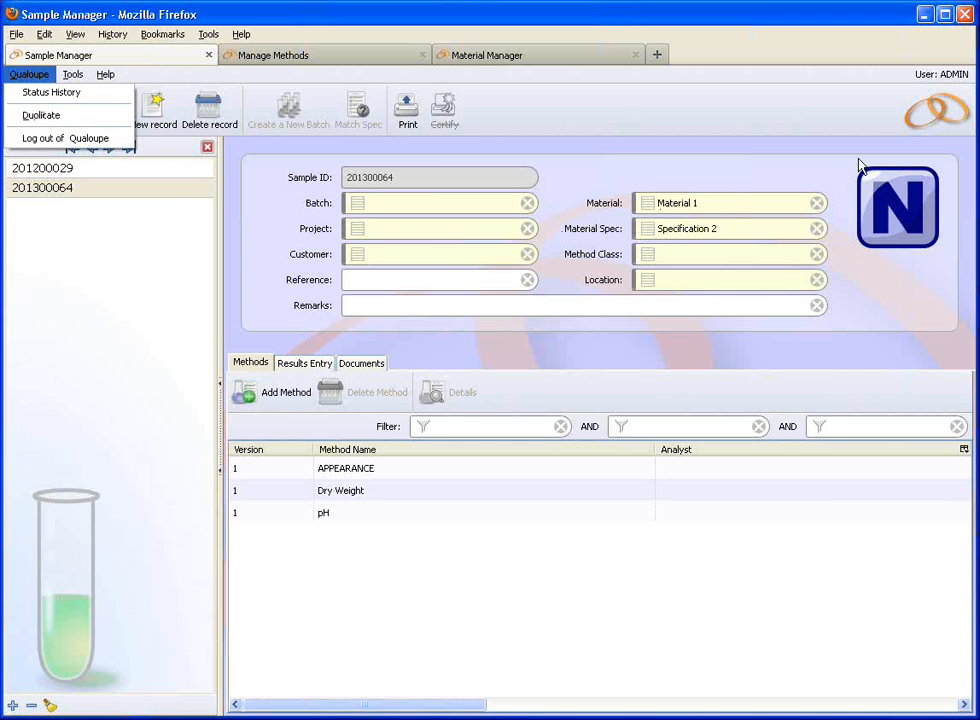
{"action": "left_click", "coordinate": [42, 115]}
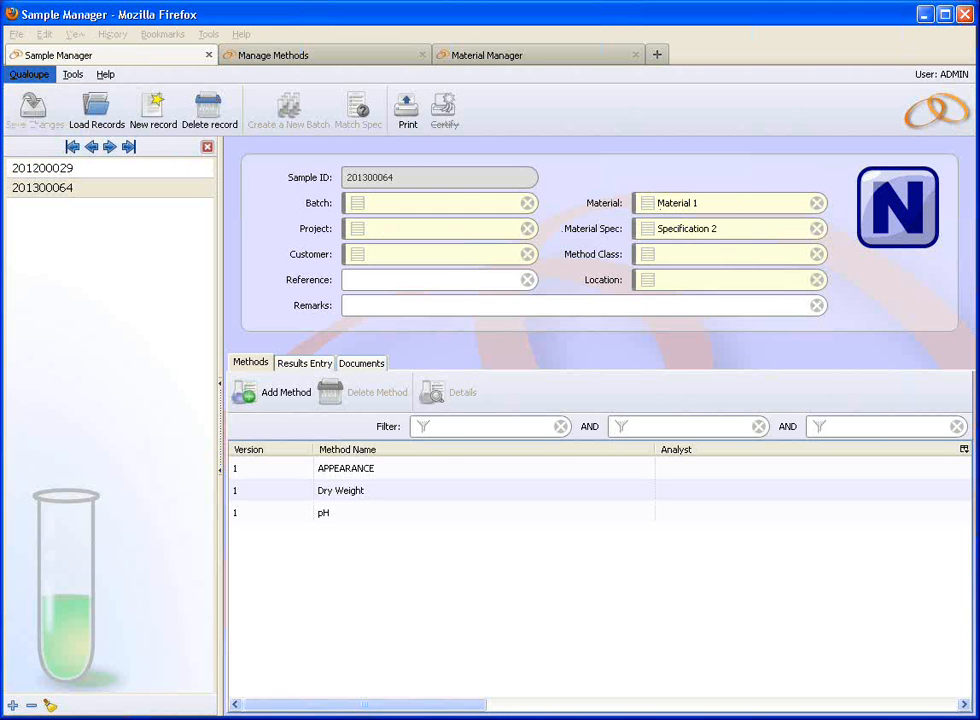